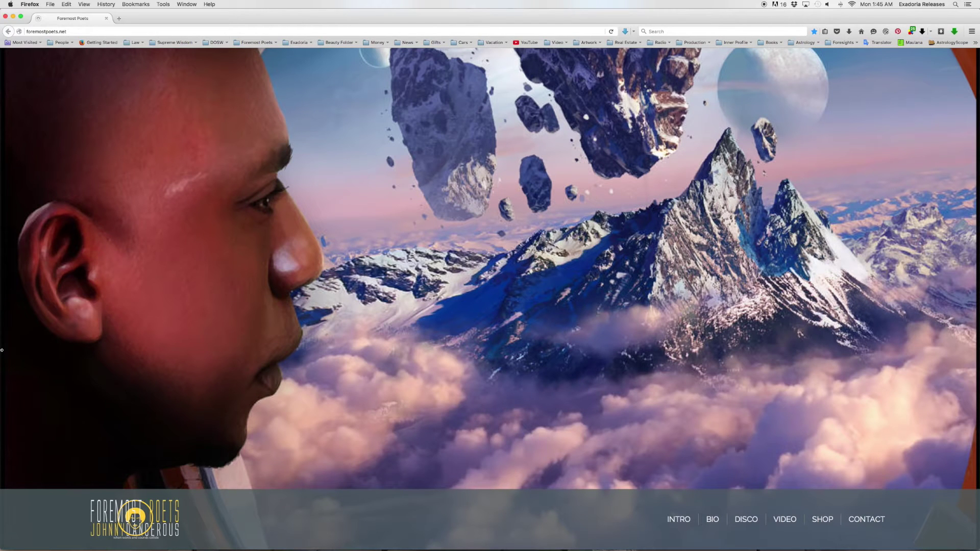
# Hide the Firefox window with F11 to reveal the desktop
pyautogui.press('F11')
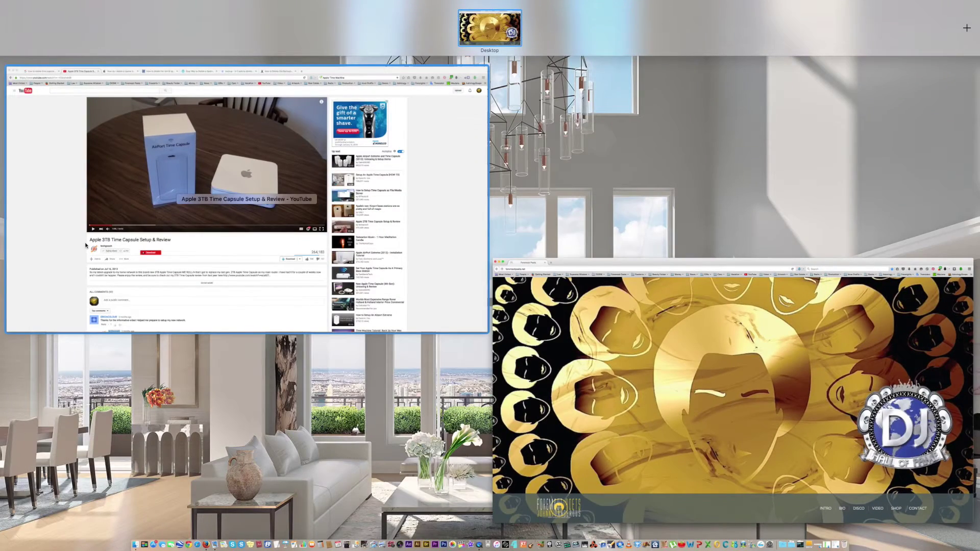
# Bring the Apple 3TB Time Capsule review video window to the front
pyautogui.click(44, 223)
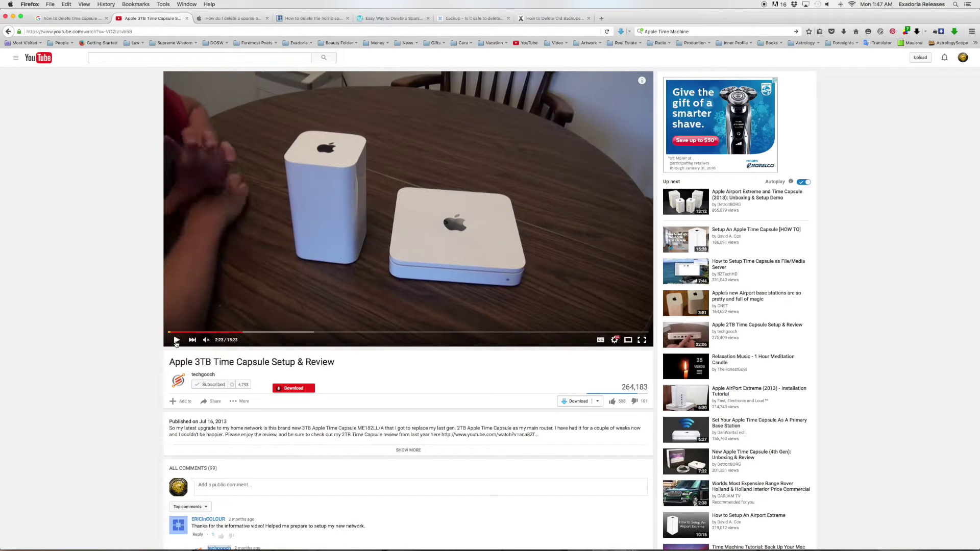
# Browse the Apple Support, Gravitational Pull, Explorers' Club, Ask Different and OSXDaily sparse bundle tabs
pyautogui.click(244, 17)
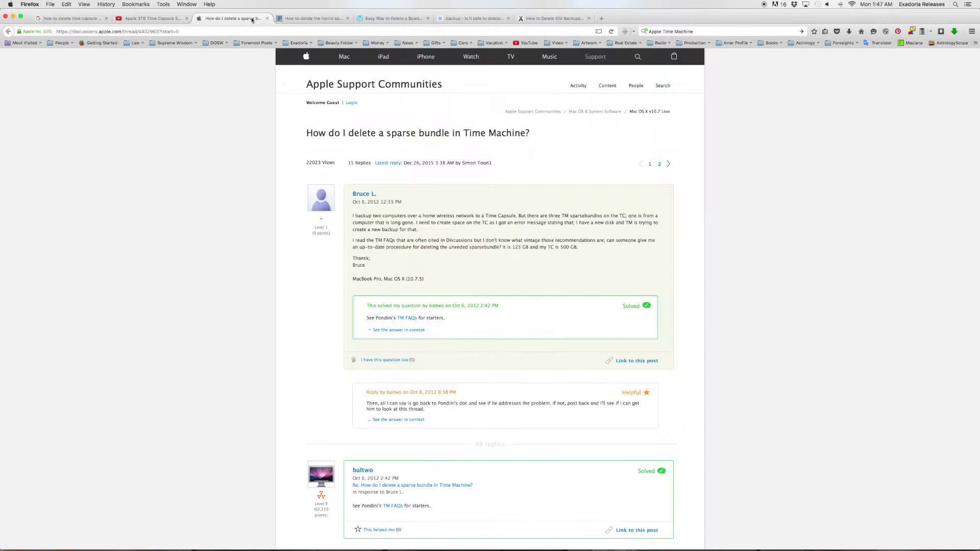
pyautogui.click(316, 18)
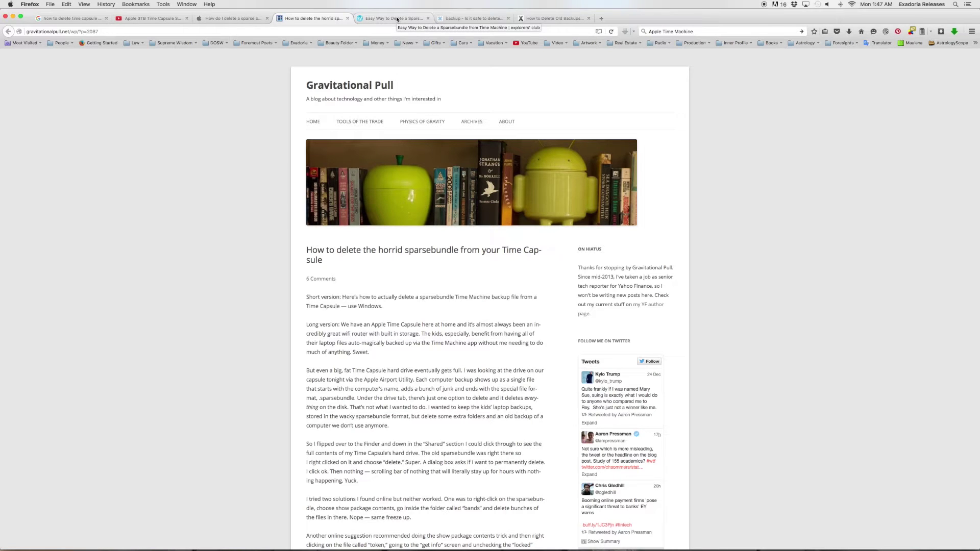
pyautogui.click(397, 19)
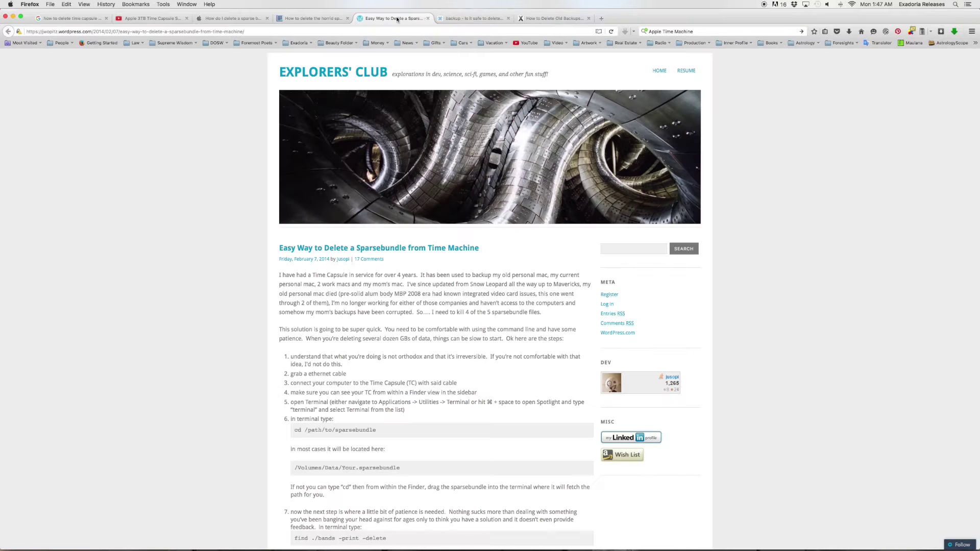
pyautogui.click(473, 19)
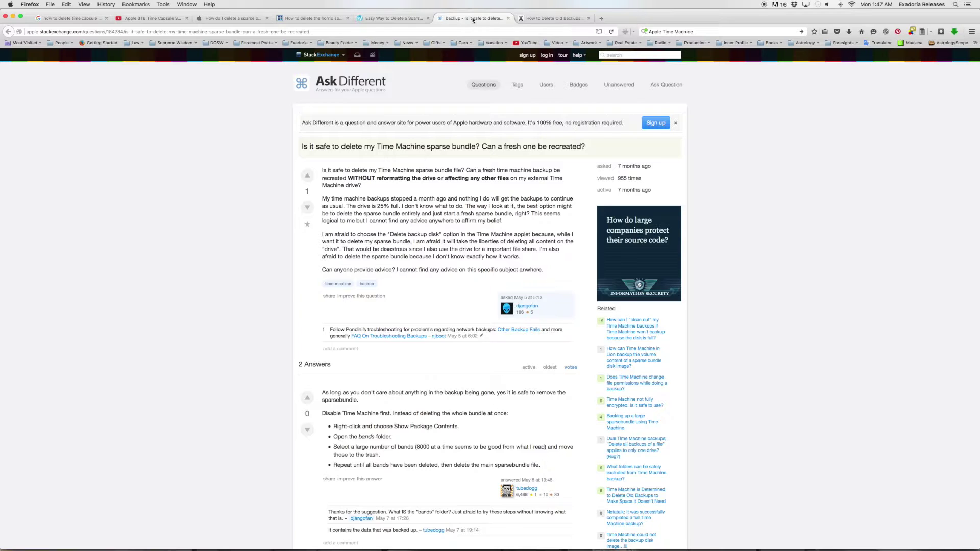
pyautogui.click(549, 19)
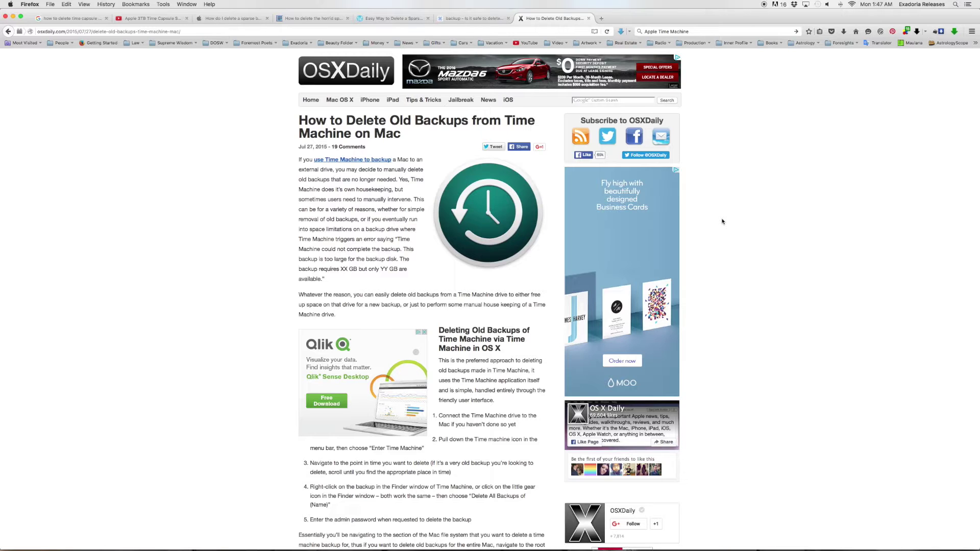
# Bring the Foremost Poets site window to the front from the window overview
pyautogui.hotkey('ctrl', 'Up')
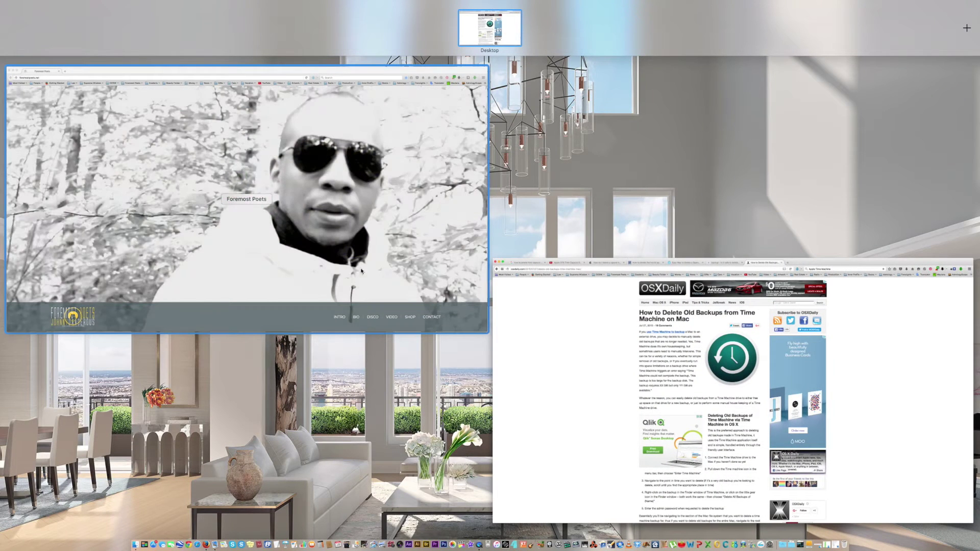
pyautogui.click(431, 281)
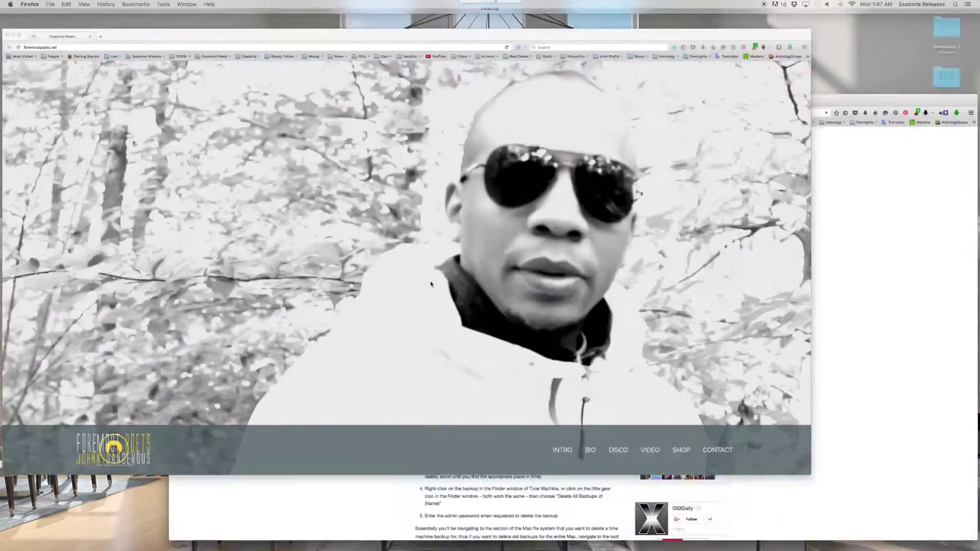
pyautogui.moveTo(767, 540)
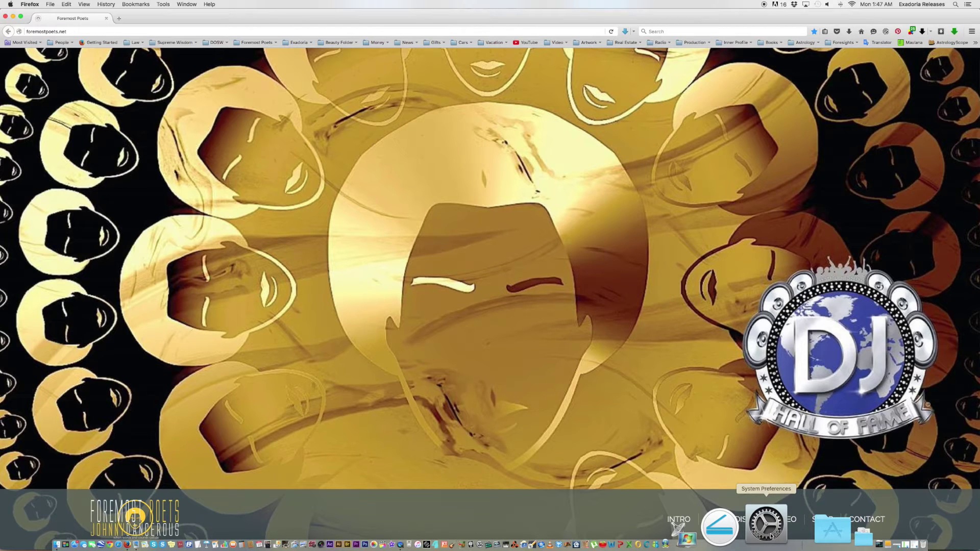
pyautogui.click(768, 526)
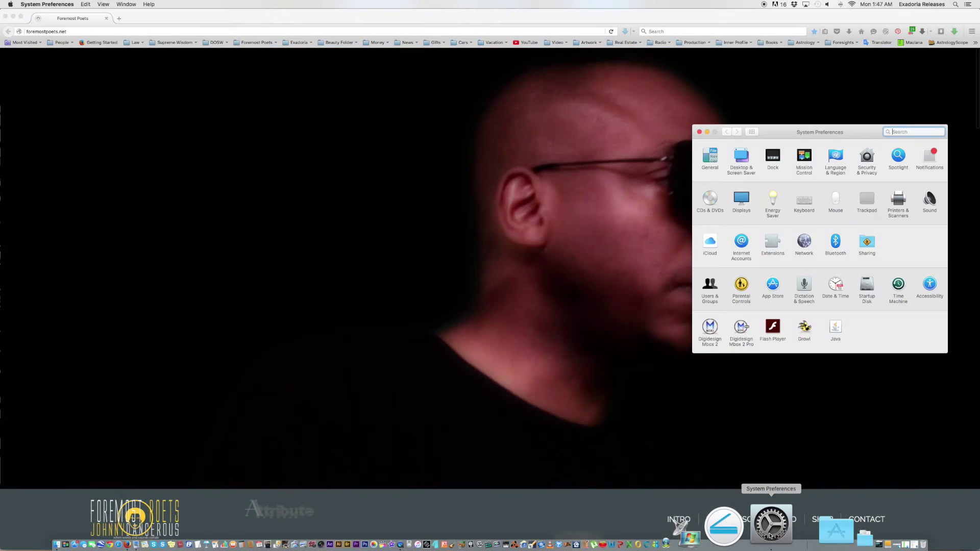
pyautogui.moveTo(857, 134); pyautogui.dragTo(754, 155)
pyautogui.click(670, 224)
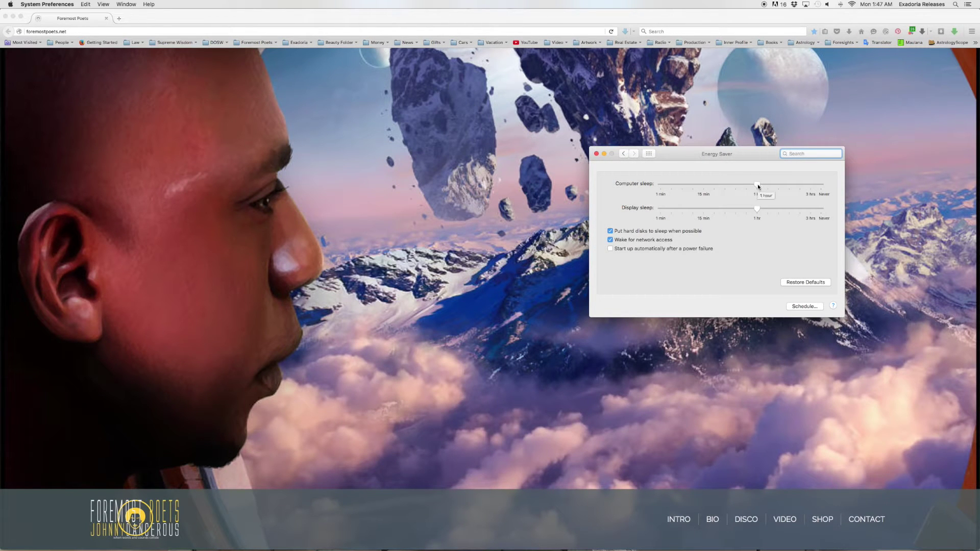
pyautogui.moveTo(758, 187); pyautogui.dragTo(844, 185)
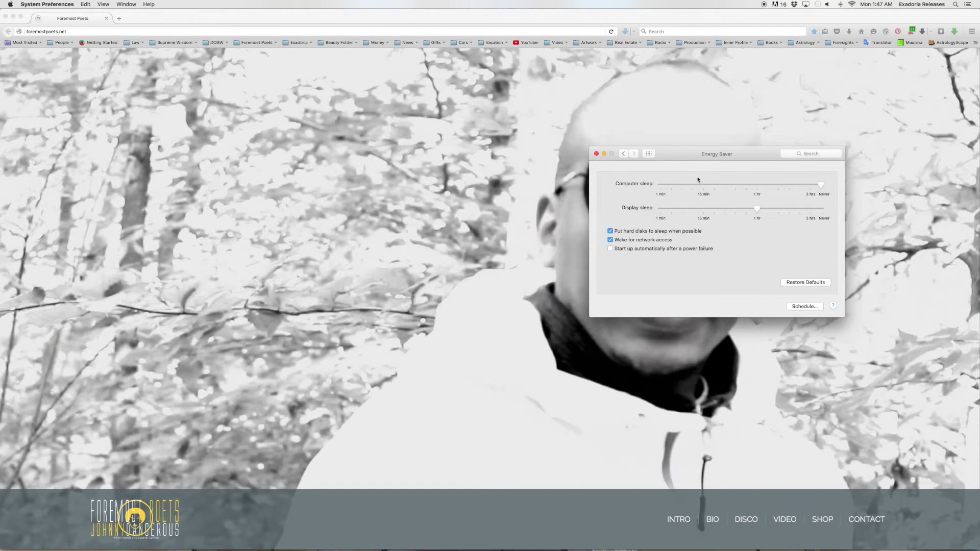
pyautogui.moveTo(679, 159); pyautogui.dragTo(682, 179)
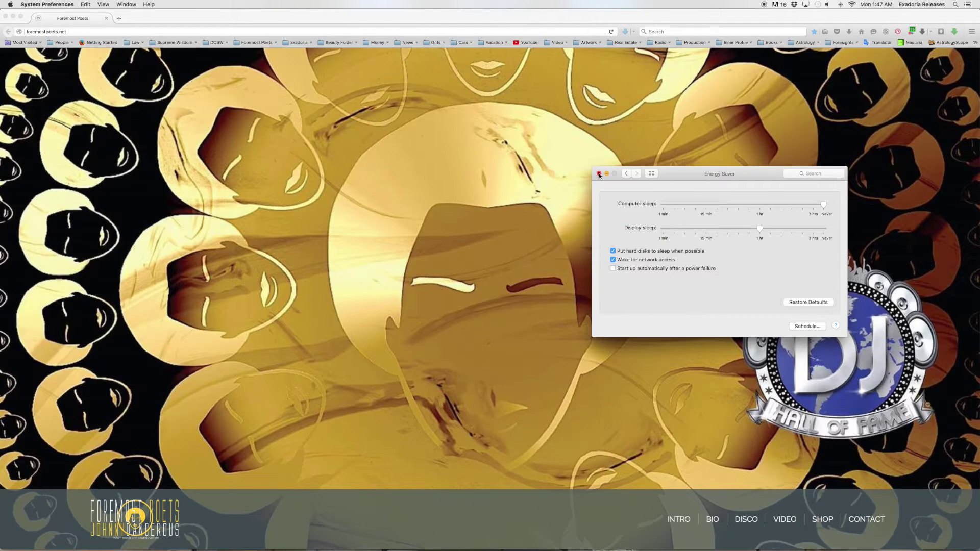
pyautogui.click(599, 174)
# Bring the OSXDaily window forward and switch to the Gravitational Pull sparsebundle article
pyautogui.hotkey('ctrl', 'Up')
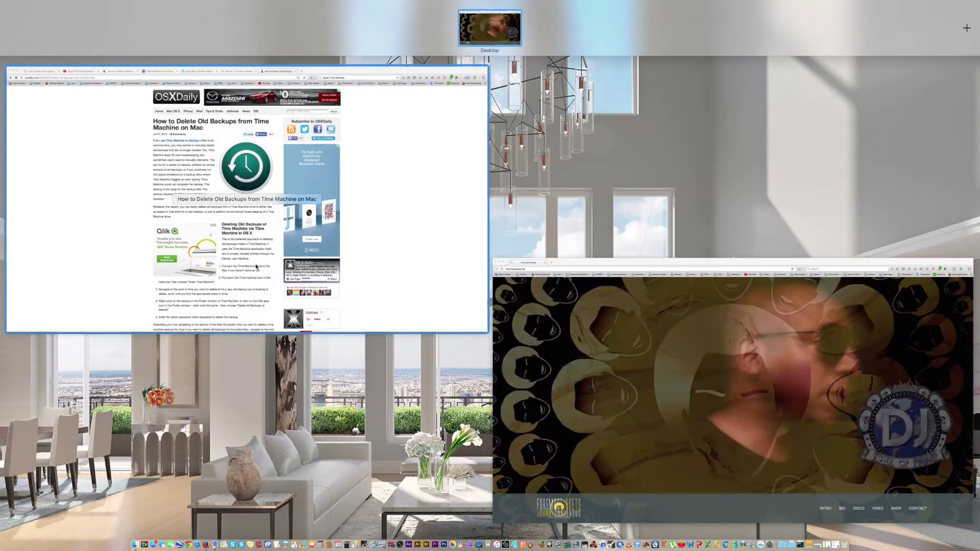
pyautogui.click(90, 235)
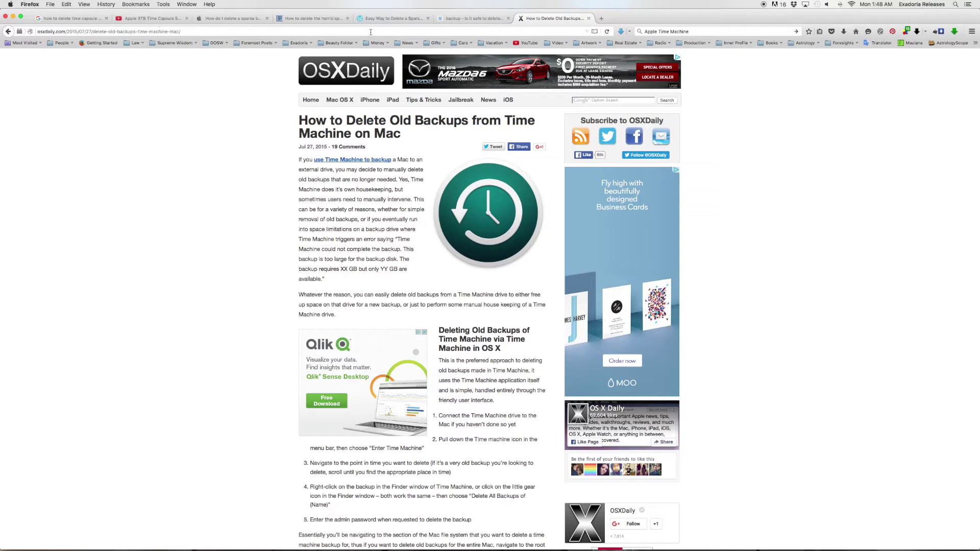
pyautogui.click(406, 21)
pyautogui.click(459, 20)
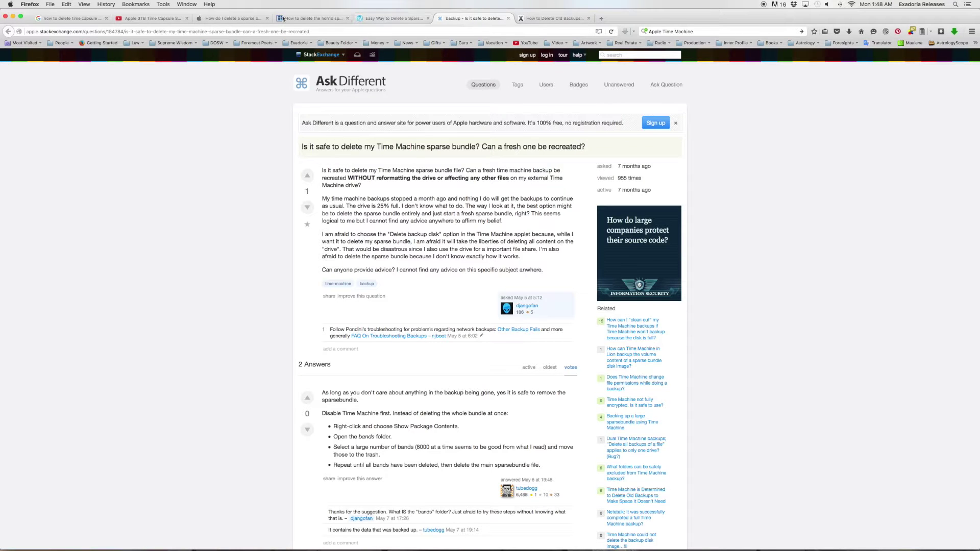
pyautogui.click(335, 19)
# Read through the Gravitational Pull article and its comments
pyautogui.scroll(-10, 131, 310)
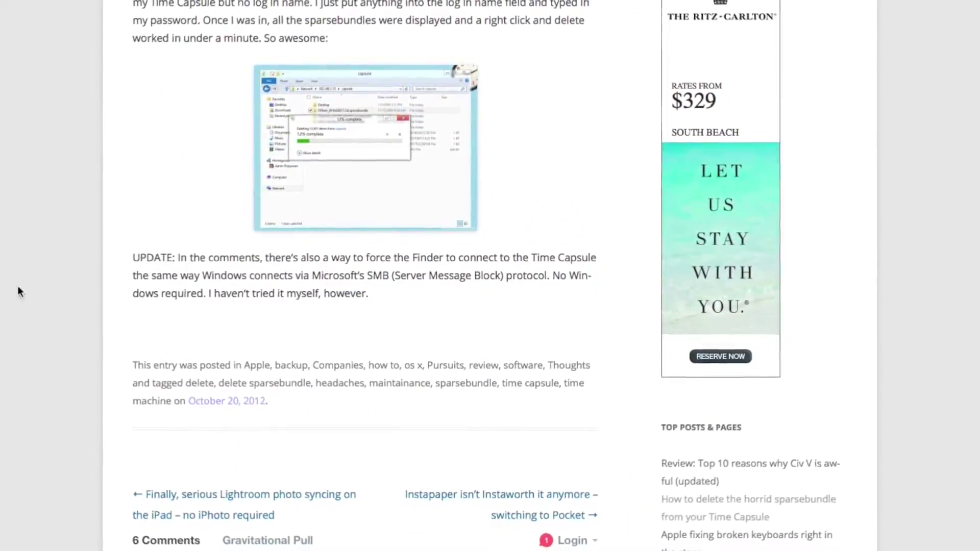
pyautogui.scroll(5, 23, 293)
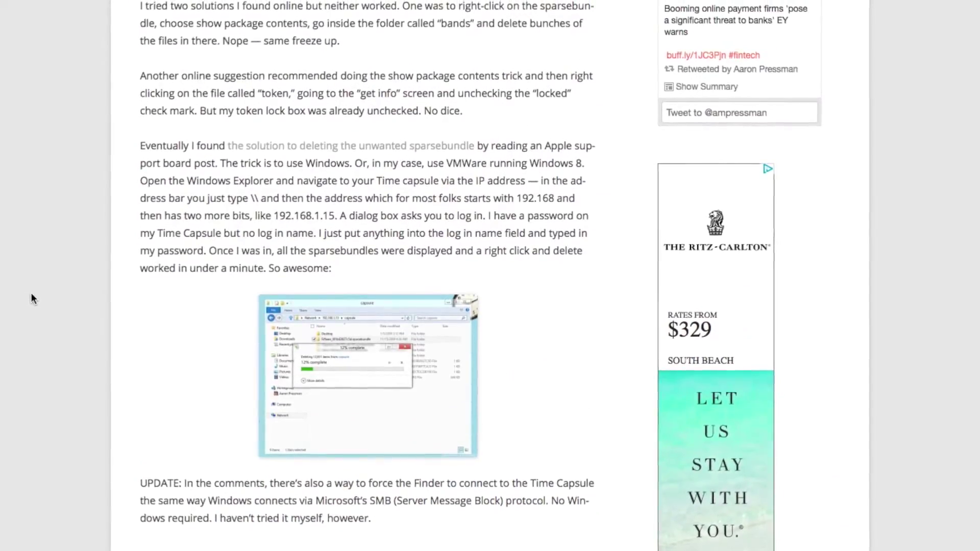
pyautogui.scroll(-2, 29, 298)
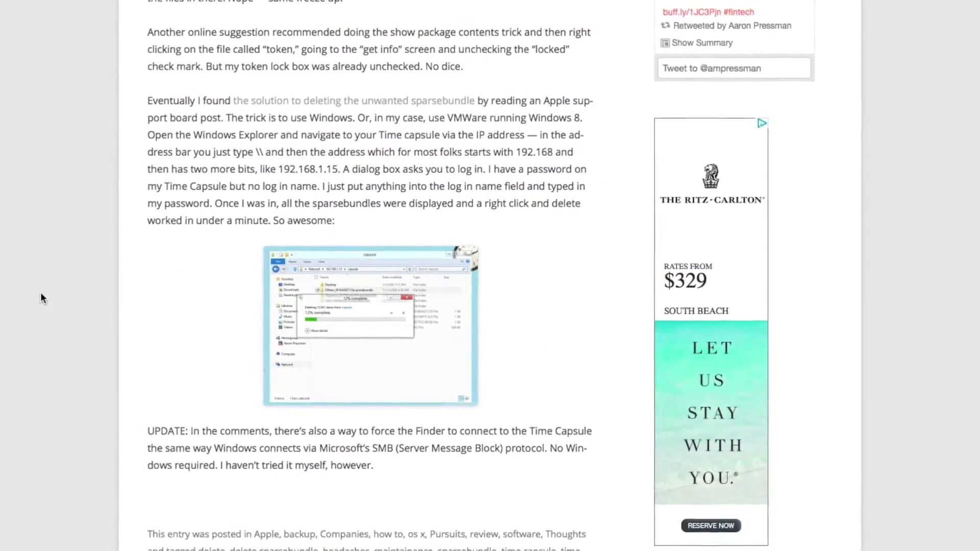
pyautogui.scroll(-1, 41, 292)
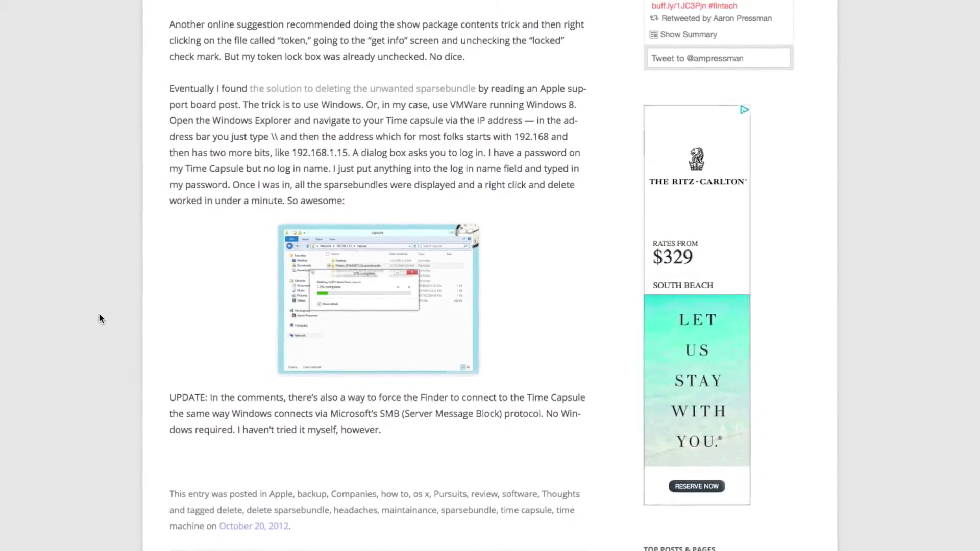
pyautogui.scroll(-6, 99, 315)
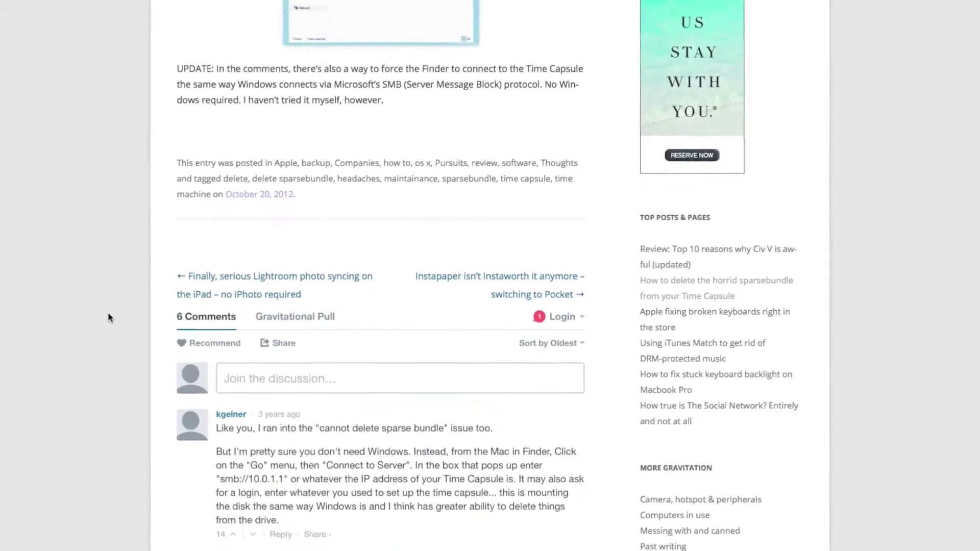
pyautogui.scroll(2, 111, 312)
pyautogui.scroll(20, 116, 312)
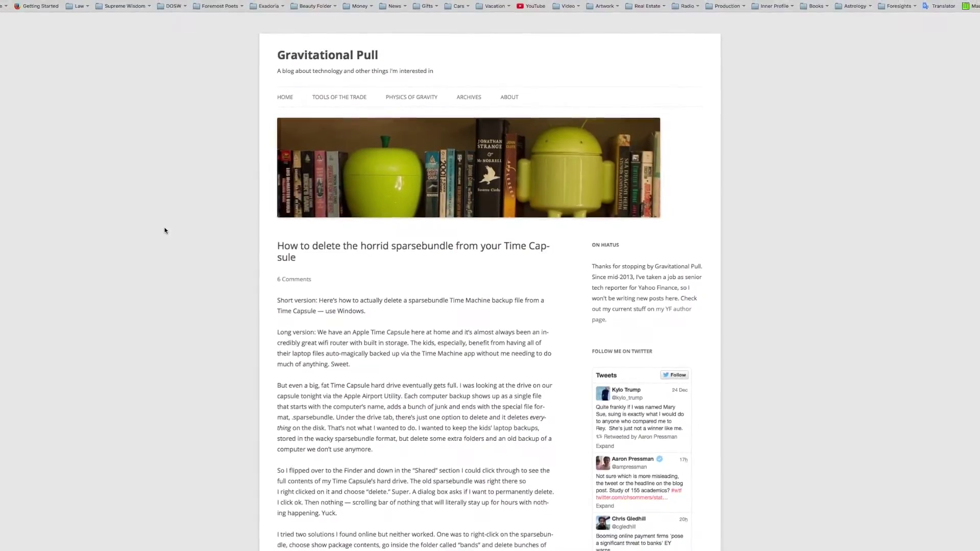
# Navigate from the computer's drives to the AirPort Time Capsule and open its Data share
pyautogui.hotkey('ctrl', 'Up')
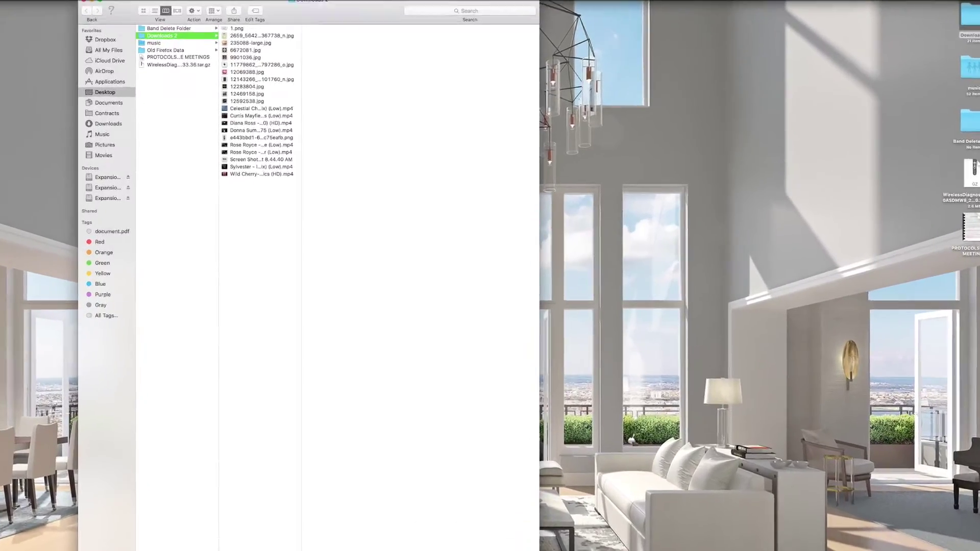
pyautogui.click(79, 0)
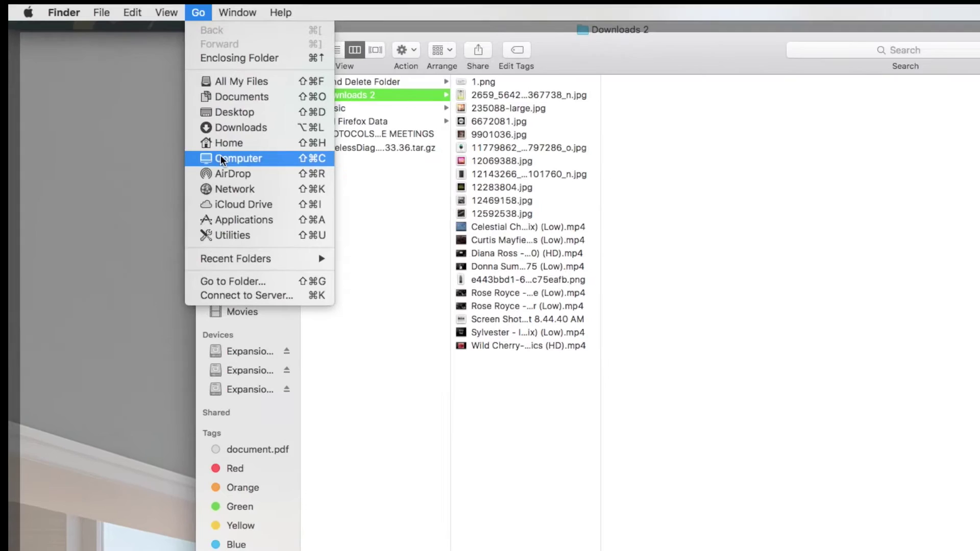
pyautogui.click(221, 157)
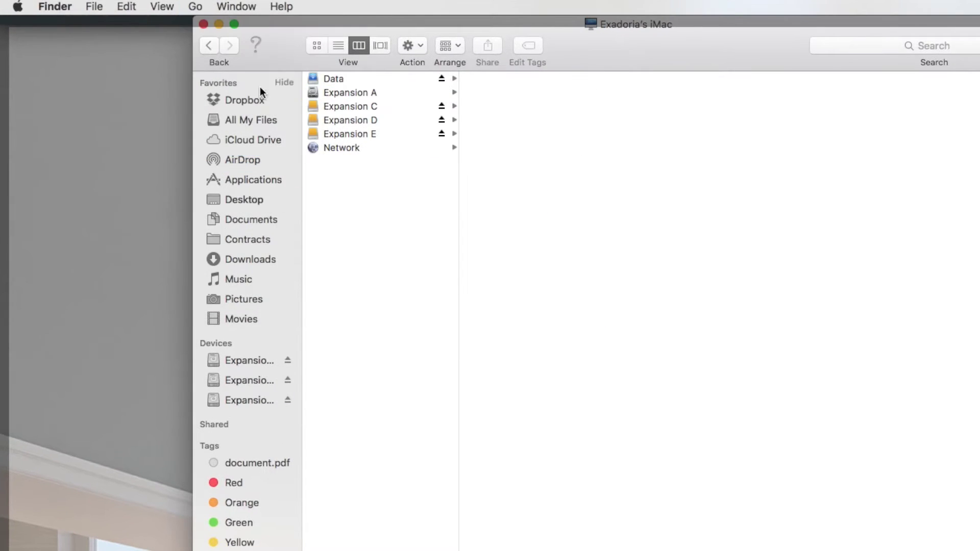
pyautogui.click(330, 79)
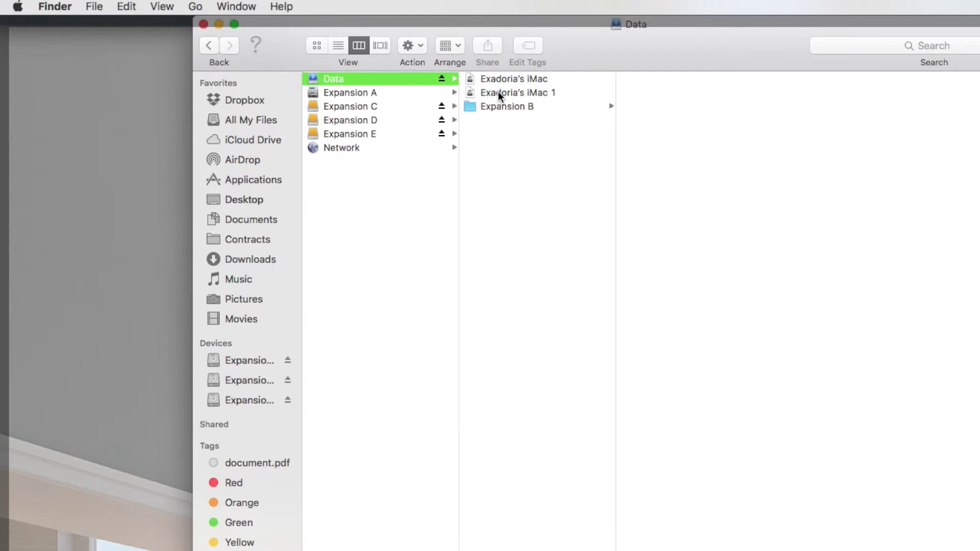
pyautogui.click(343, 149)
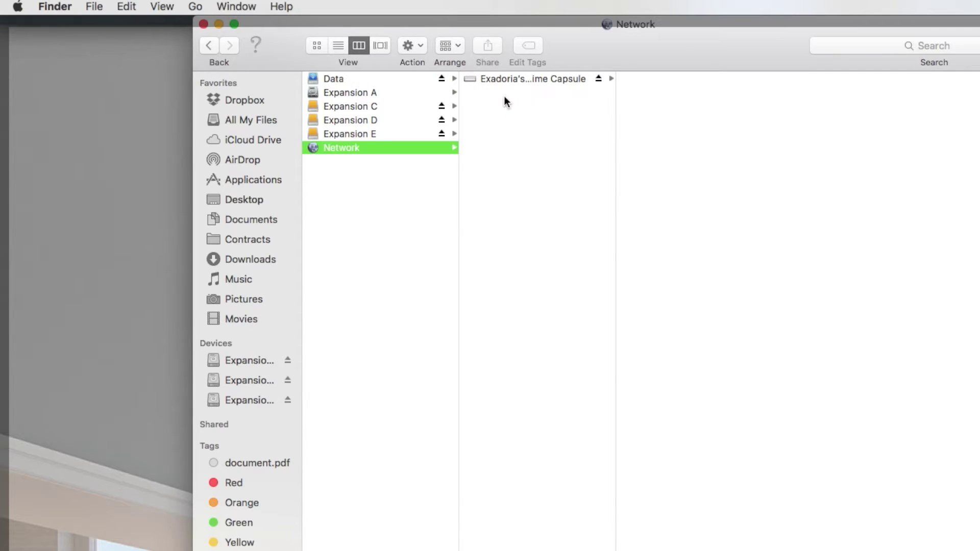
pyautogui.click(524, 80)
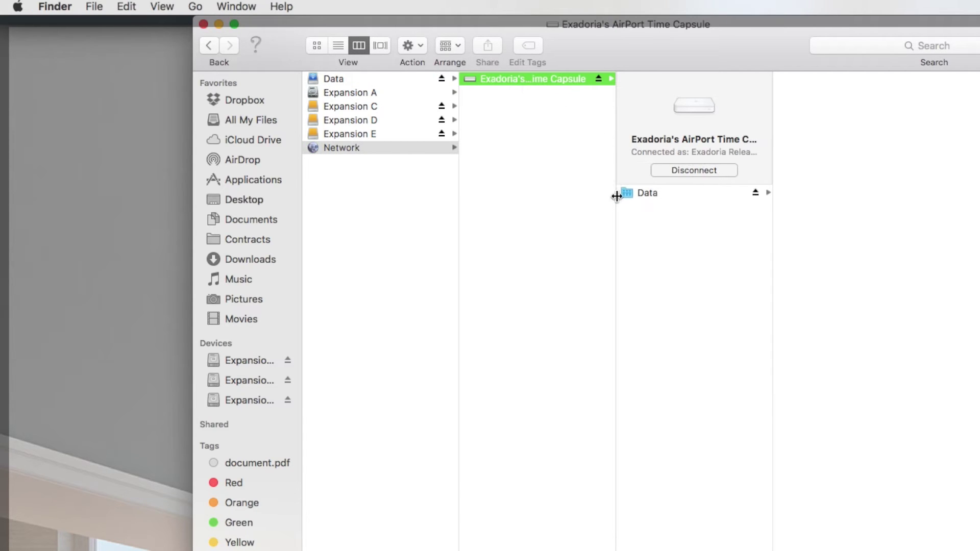
pyautogui.moveTo(617, 196); pyautogui.dragTo(687, 193)
pyautogui.click(744, 193)
# Select each of the two iMac backup sparsebundles in turn
pyautogui.click(899, 92)
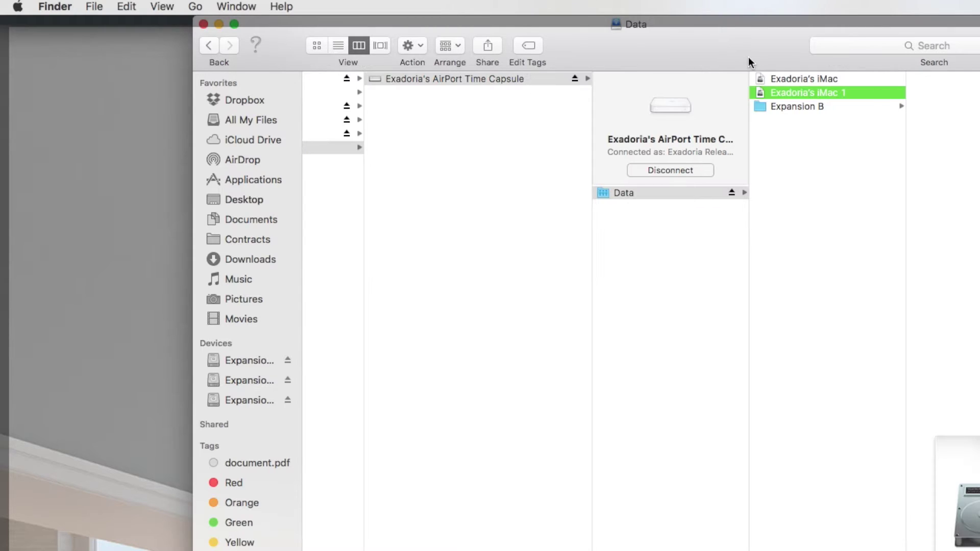
pyautogui.moveTo(748, 53); pyautogui.dragTo(609, 71)
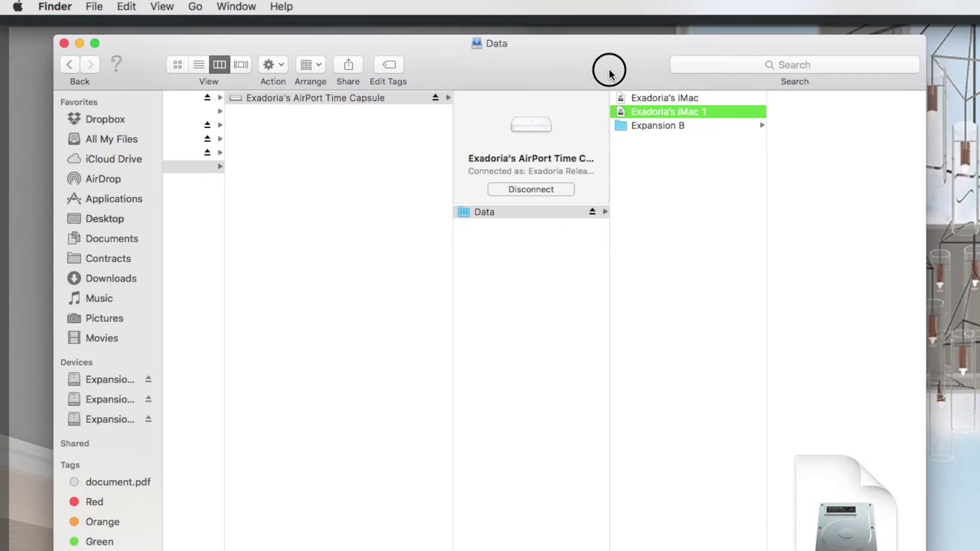
pyautogui.click(645, 97)
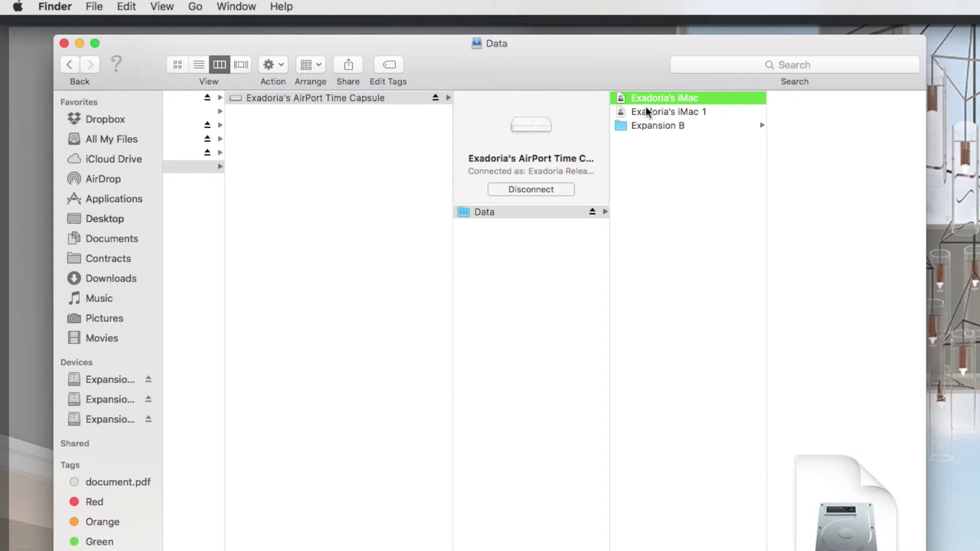
pyautogui.click(646, 111)
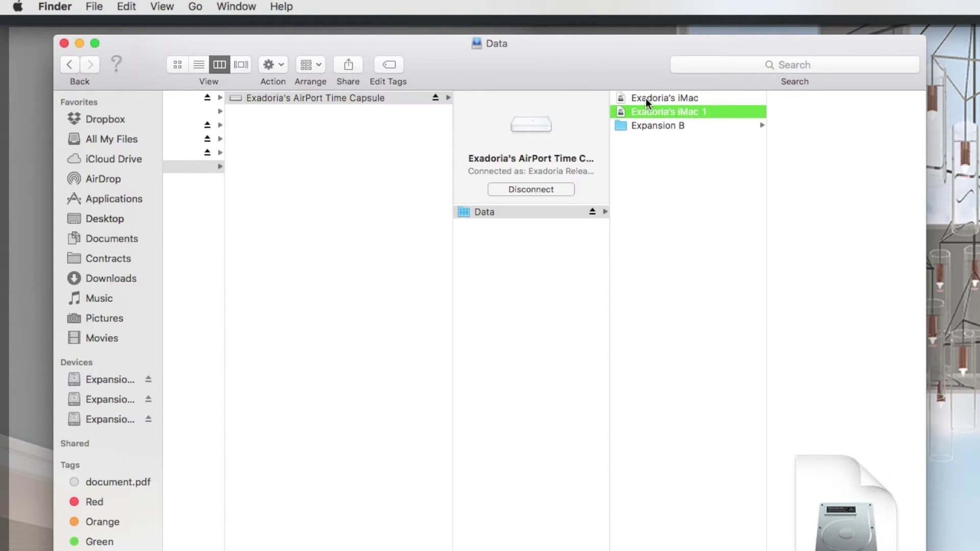
pyautogui.click(645, 98)
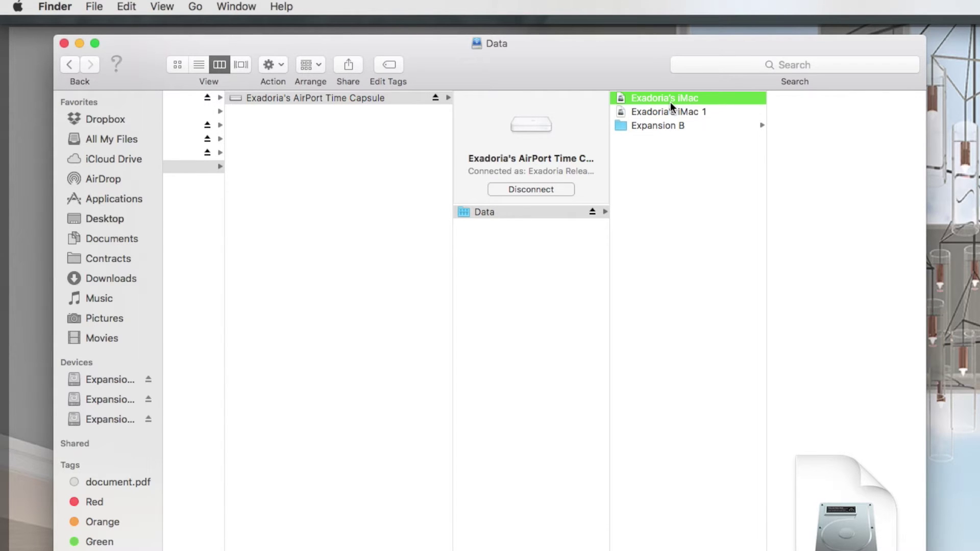
# Open Get Info for both iMac sparsebundles side by side, showing 199.98 GB and 314.48 GB
pyautogui.press('super+i')
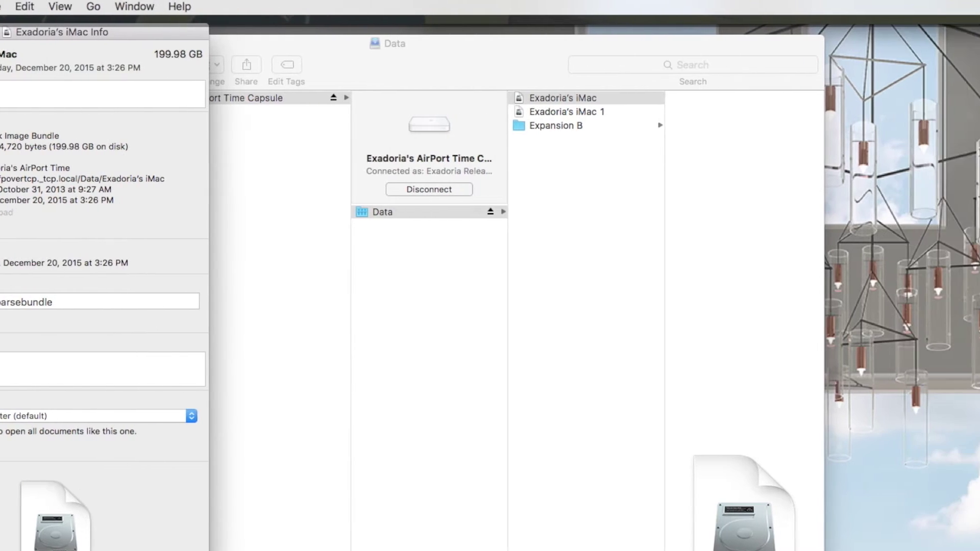
pyautogui.moveTo(61, 33); pyautogui.dragTo(431, 51)
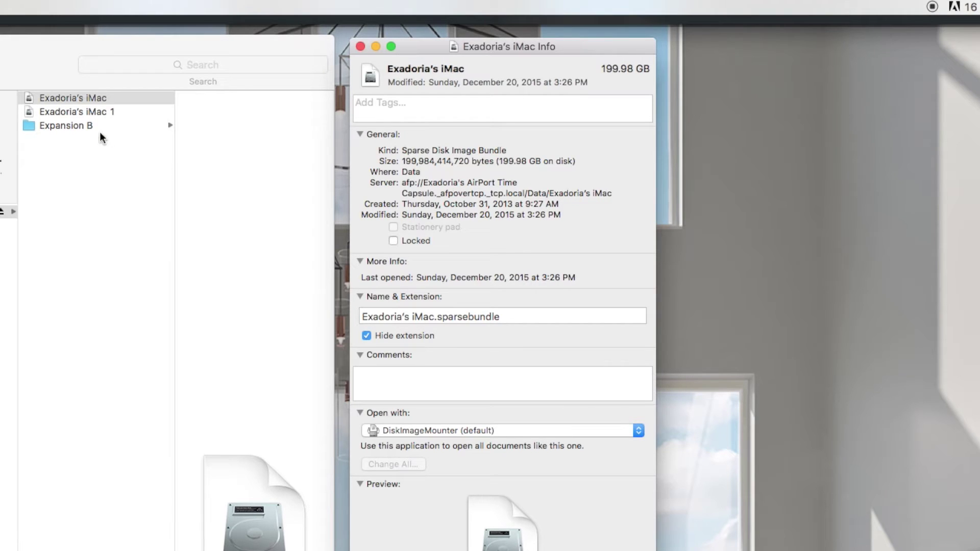
pyautogui.click(79, 111)
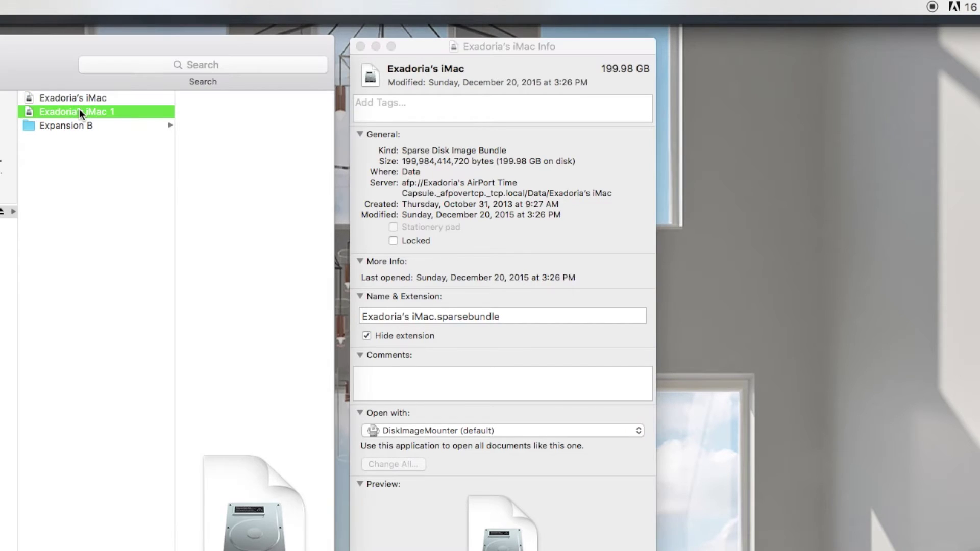
pyautogui.press('super+i')
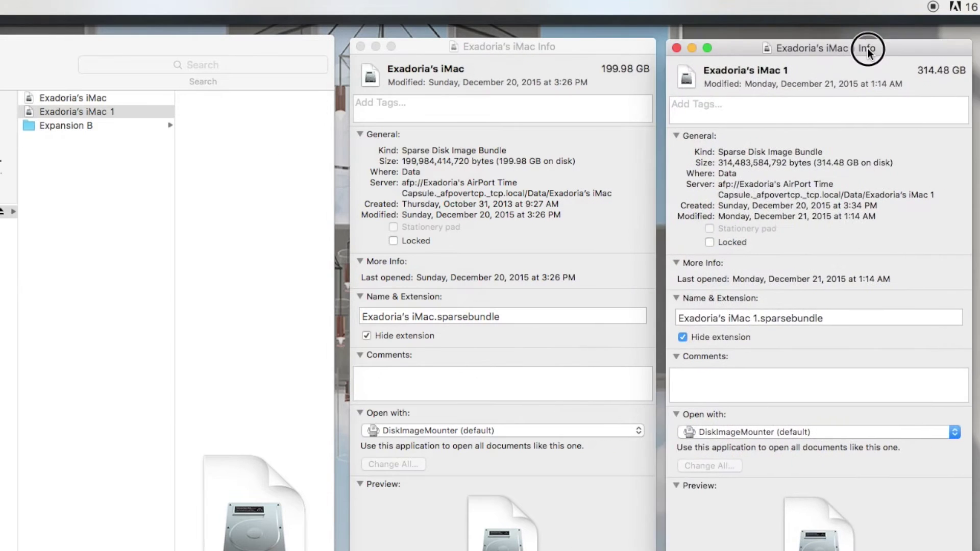
pyautogui.moveTo(868, 44); pyautogui.dragTo(863, 50)
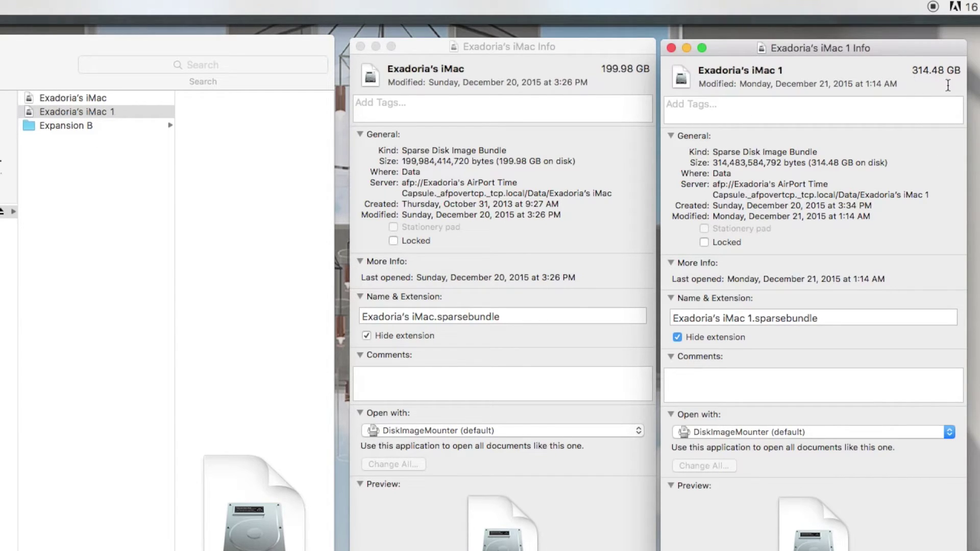
pyautogui.click(73, 96)
pyautogui.click(73, 96)
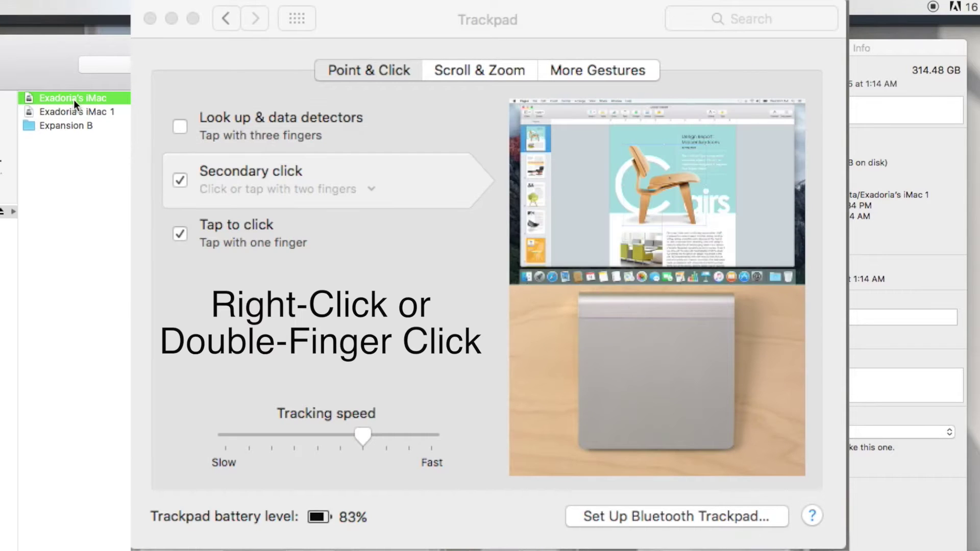
# Show the first iMac bundle's package contents and view its bands folder
pyautogui.rightClick(74, 99)
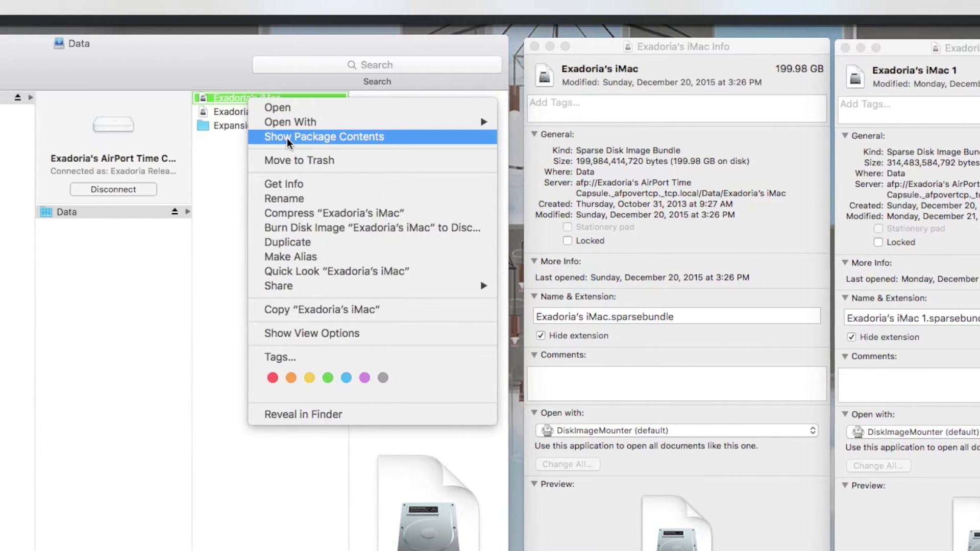
pyautogui.click(112, 137)
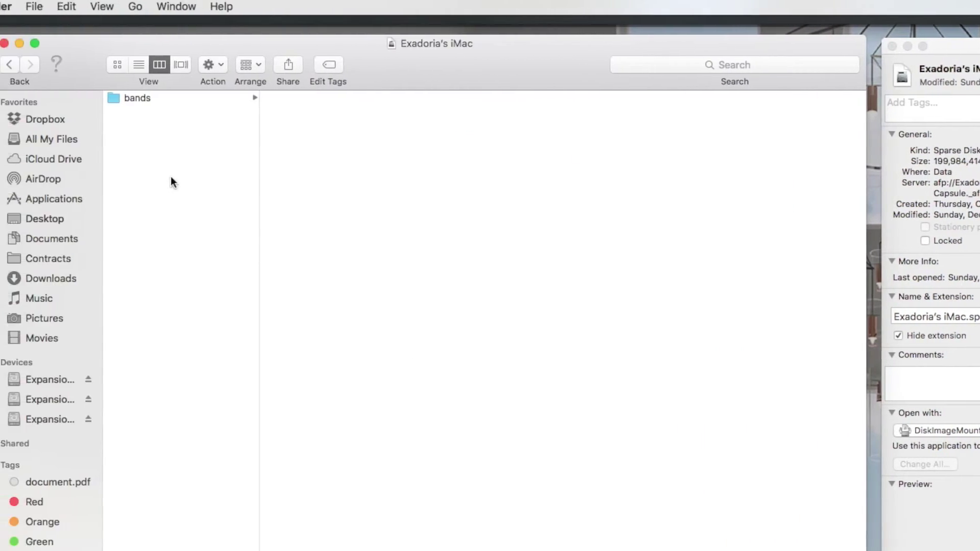
pyautogui.click(145, 99)
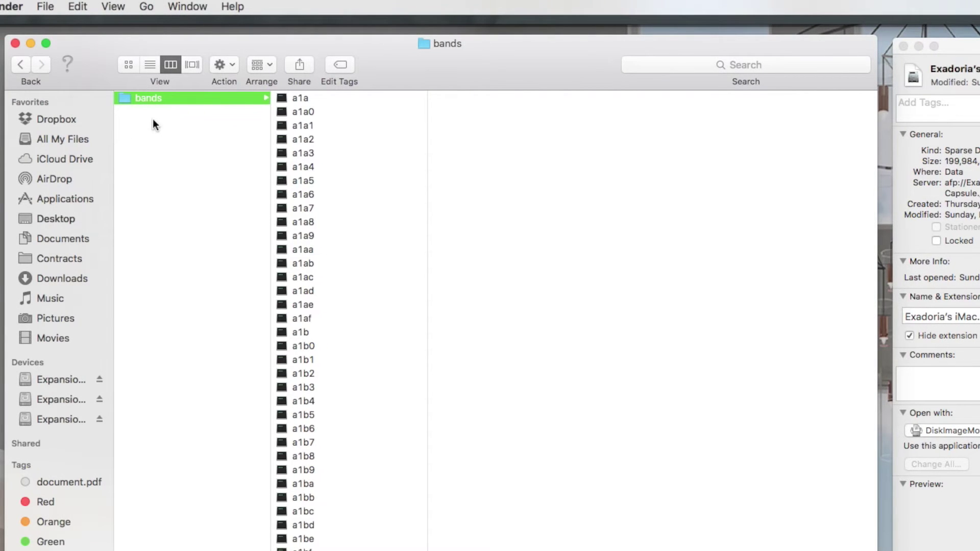
pyautogui.click(189, 145)
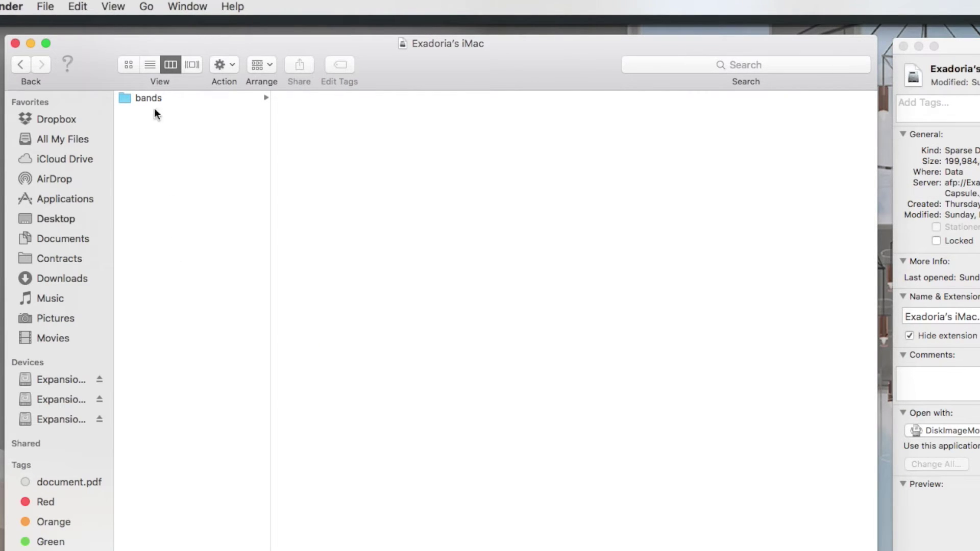
pyautogui.click(185, 134)
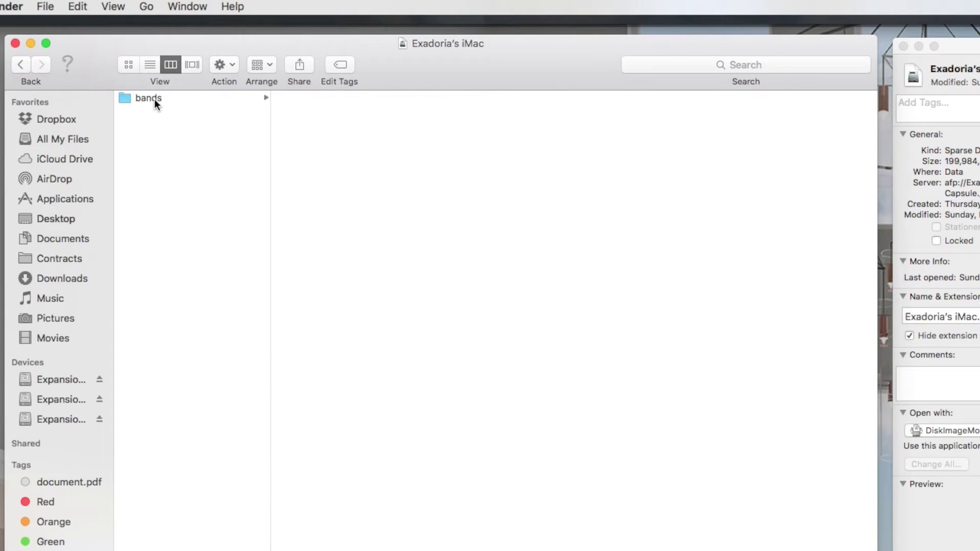
# Return to the Data share and show the second iMac bundle's package contents
pyautogui.click(20, 64)
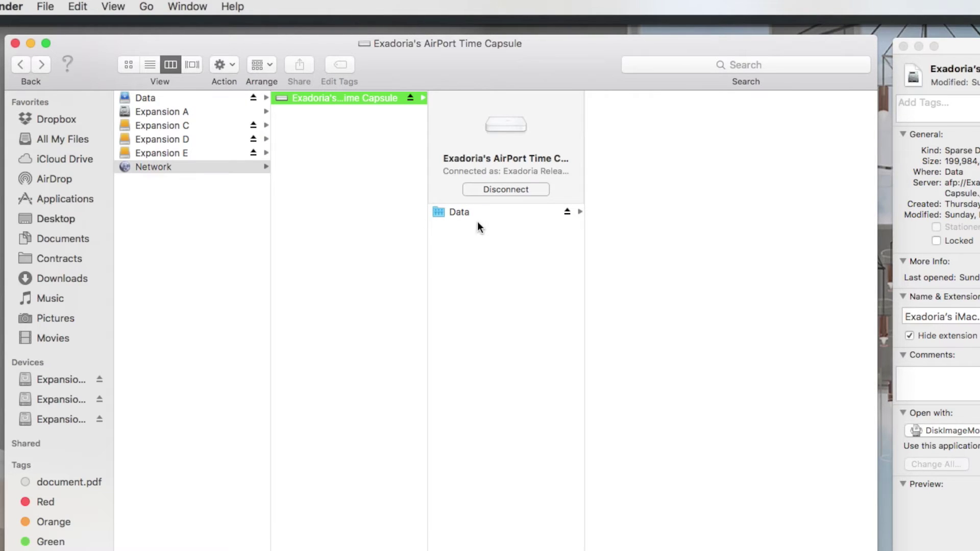
pyautogui.click(478, 211)
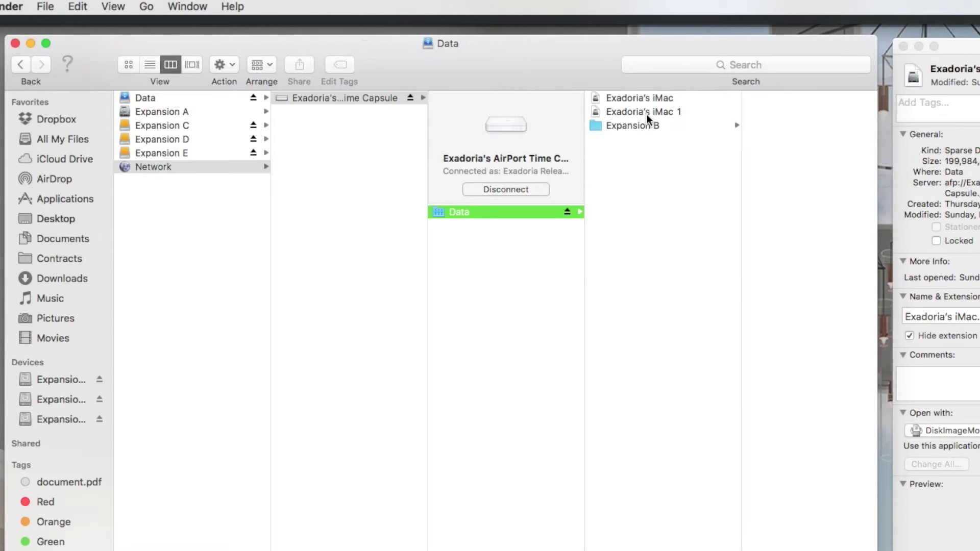
pyautogui.rightClick(649, 109)
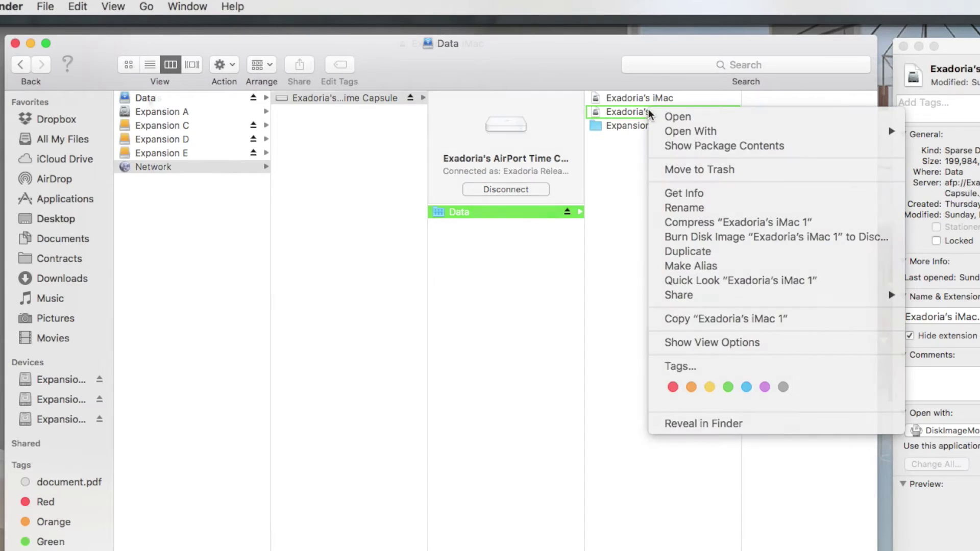
pyautogui.click(677, 121)
# Open the second bundle's bands folder and select all 15989 band files starting at a1a
pyautogui.click(133, 98)
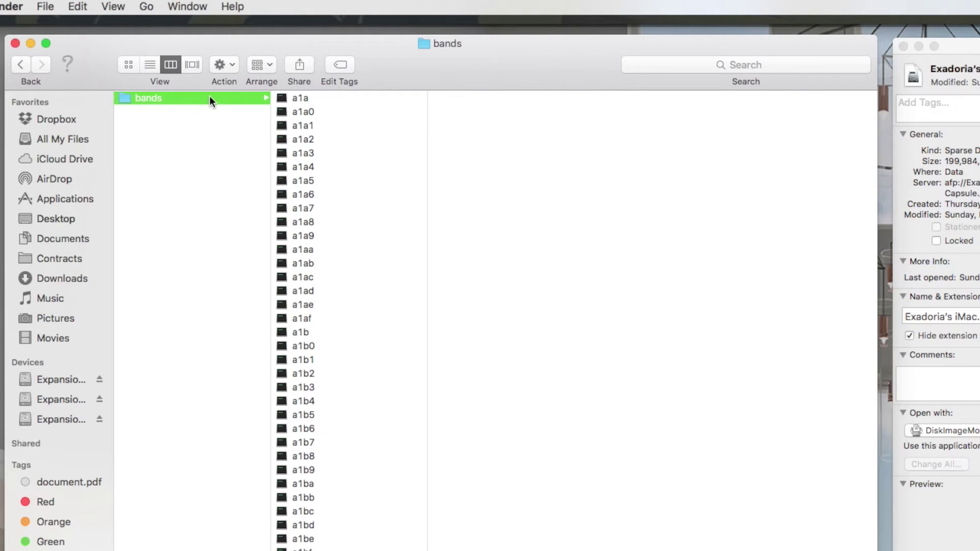
pyautogui.click(375, 98)
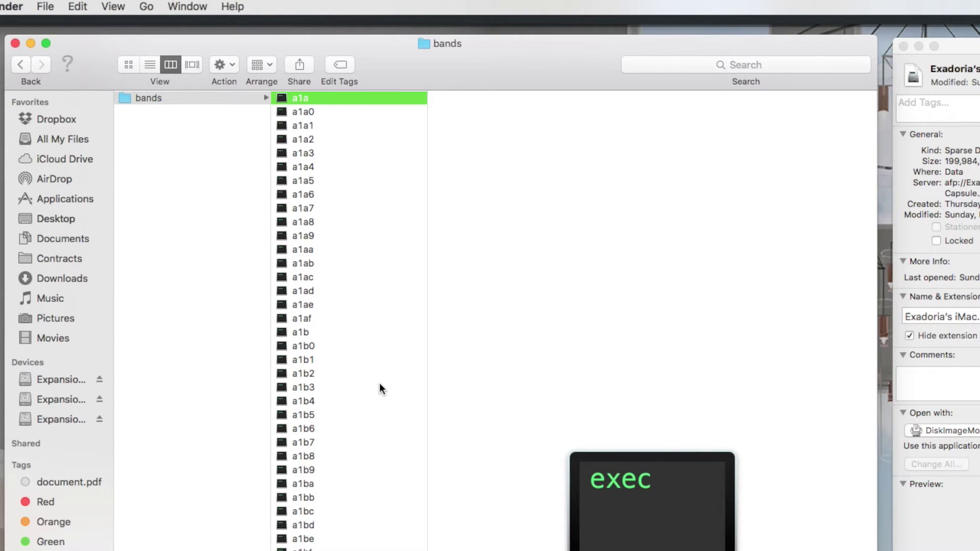
pyautogui.scroll(-20, 379, 383)
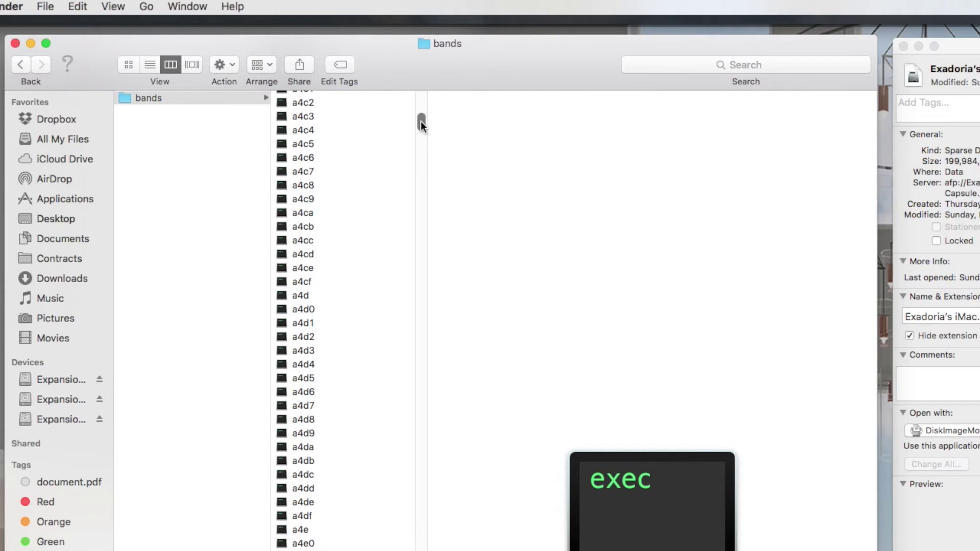
pyautogui.scroll(-20, 422, 125)
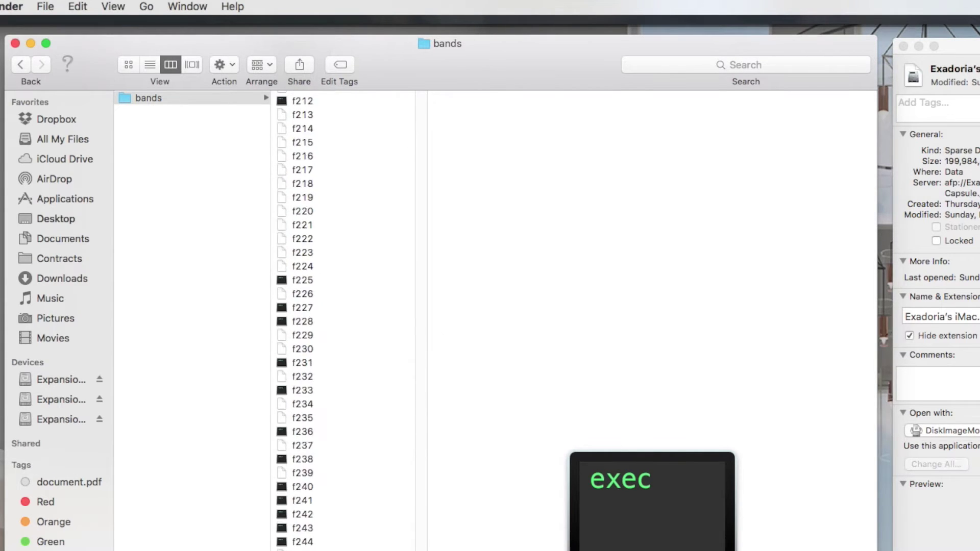
pyautogui.scroll(-20, 360, 498)
pyautogui.scroll(20, 363, 125)
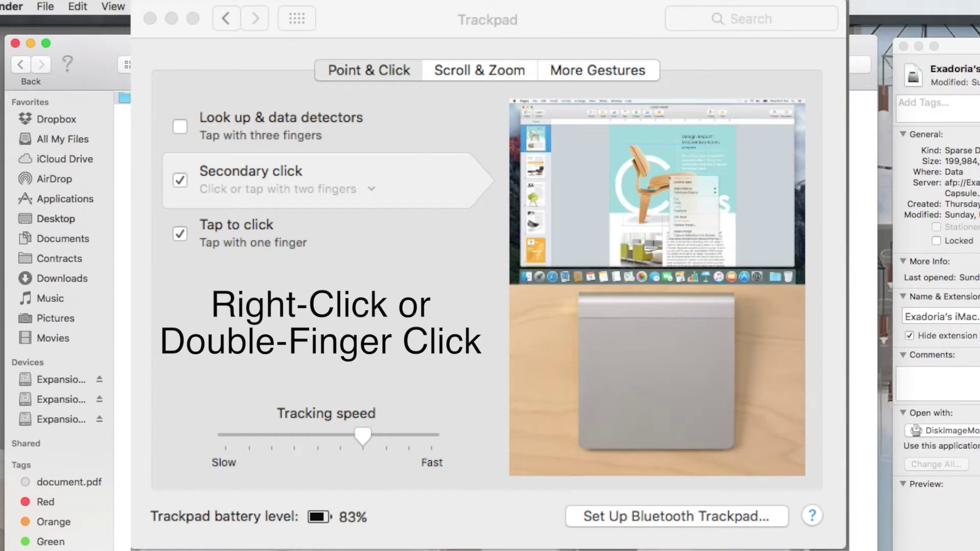
pyautogui.press('super+a')
pyautogui.rightClick(343, 190)
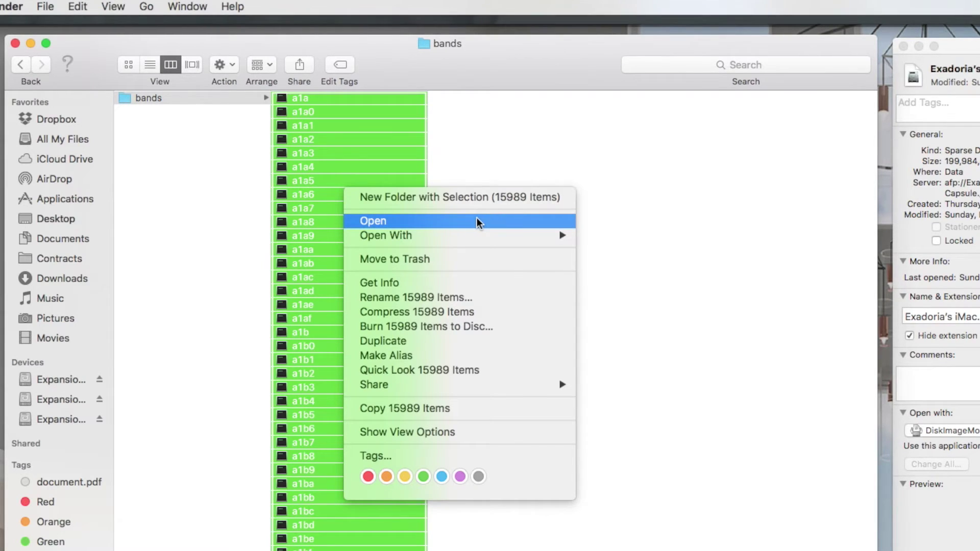
pyautogui.click(516, 153)
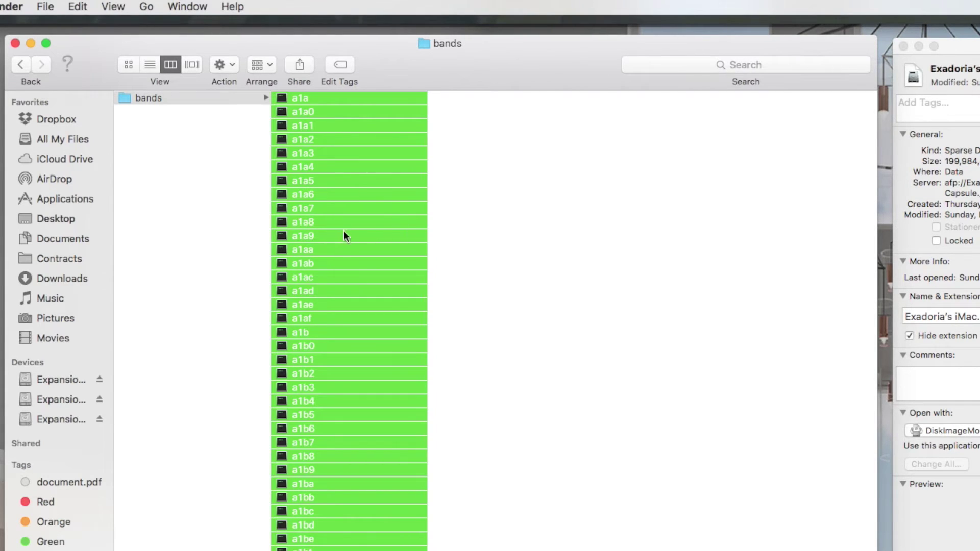
# Reselect band files from the top through d592, then trim the selection to end at d455
pyautogui.click(200, 230)
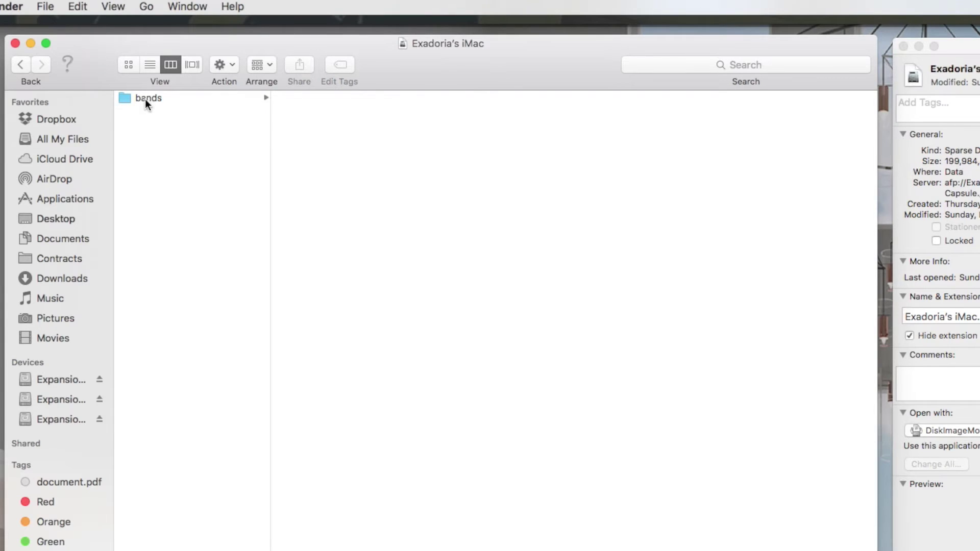
pyautogui.click(145, 99)
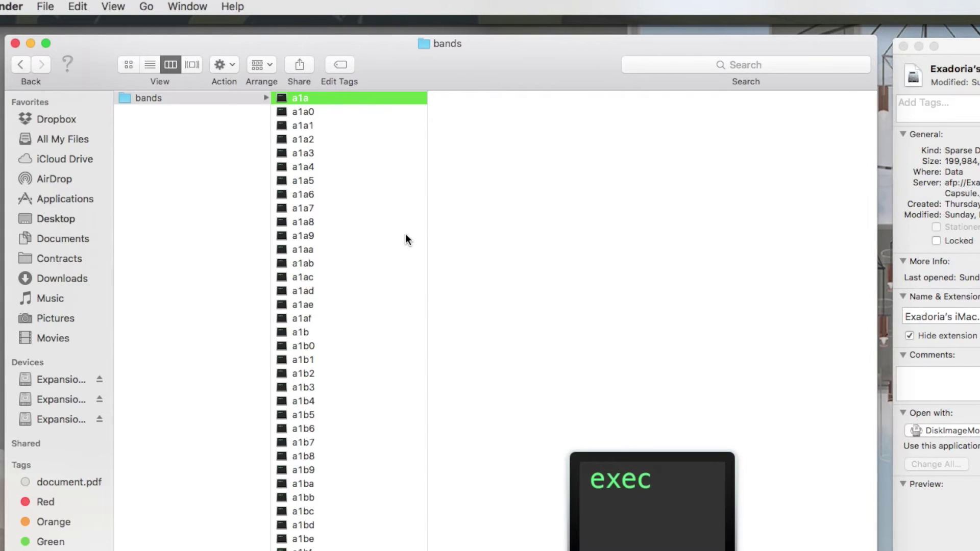
pyautogui.scroll(-15, 405, 234)
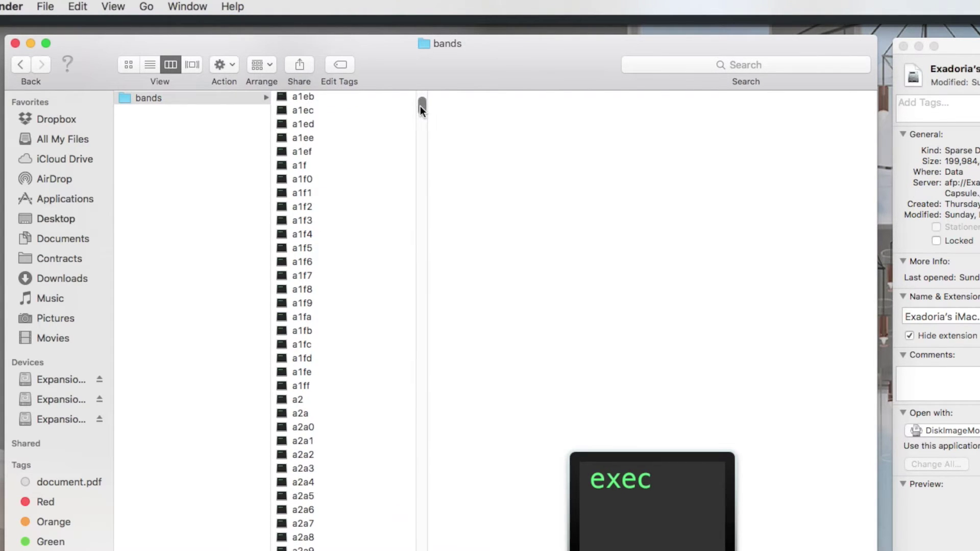
pyautogui.moveTo(421, 106); pyautogui.dragTo(423, 423)
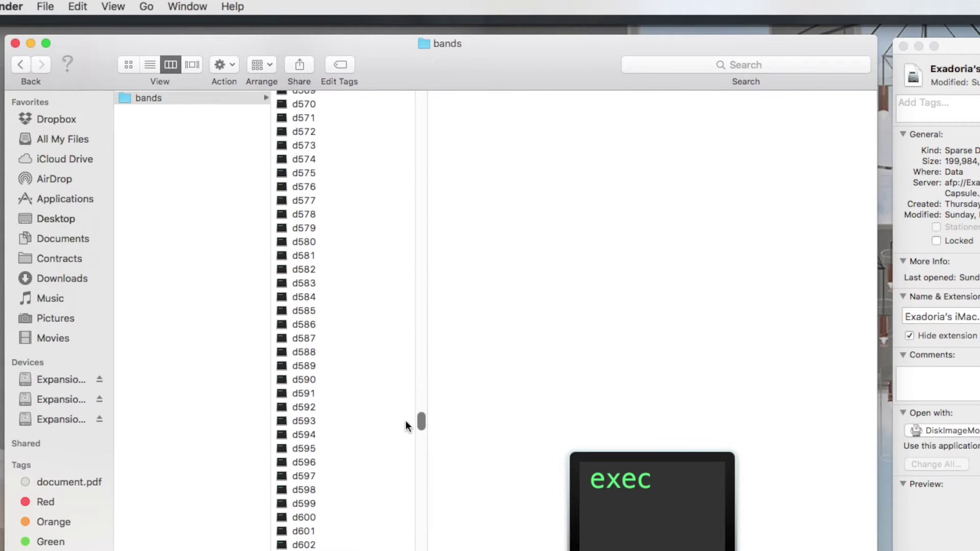
pyautogui.keyDown('shift'); pyautogui.click(356, 406); pyautogui.keyUp('shift')
pyautogui.rightClick(357, 402)
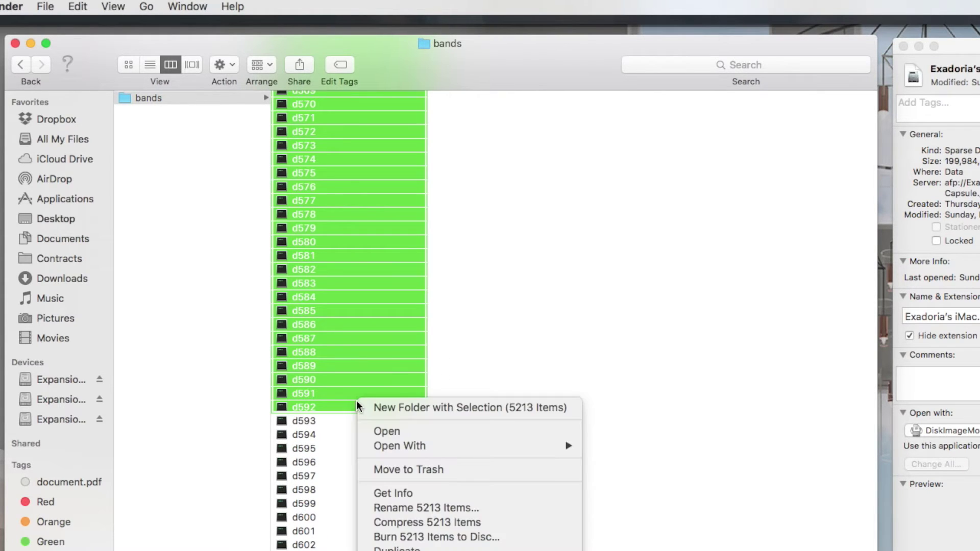
pyautogui.click(547, 314)
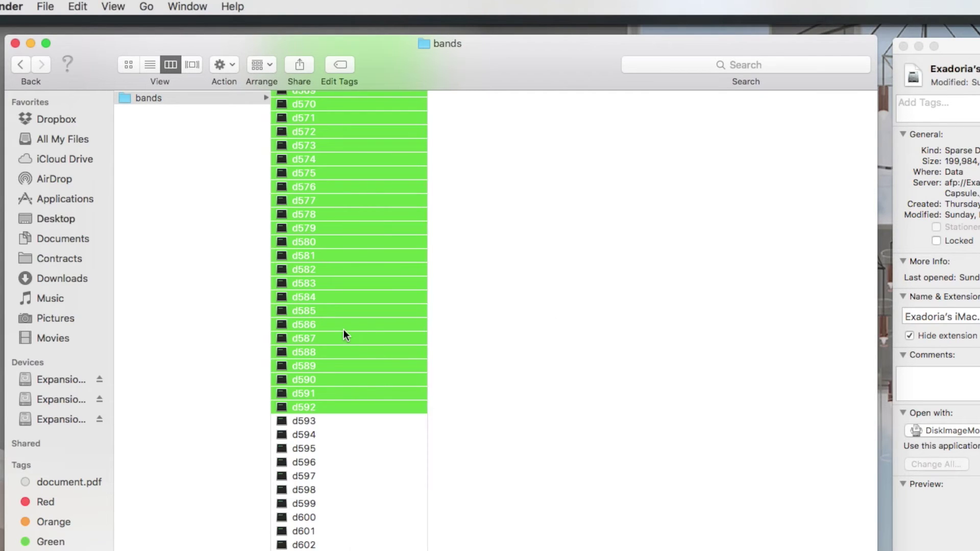
pyautogui.scroll(15, 344, 332)
pyautogui.scroll(5, 343, 334)
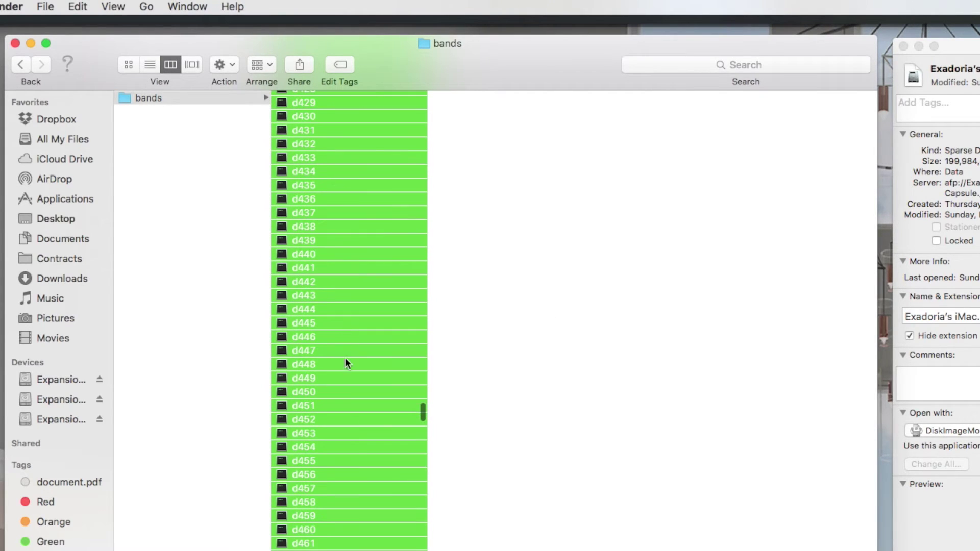
pyautogui.keyDown('shift'); pyautogui.click(354, 456); pyautogui.keyUp('shift')
pyautogui.rightClick(354, 454)
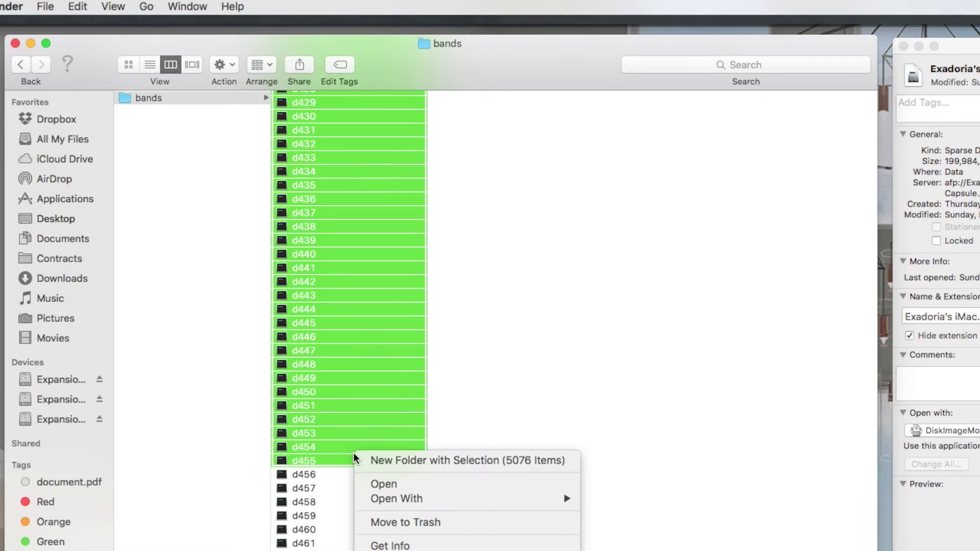
pyautogui.click(528, 329)
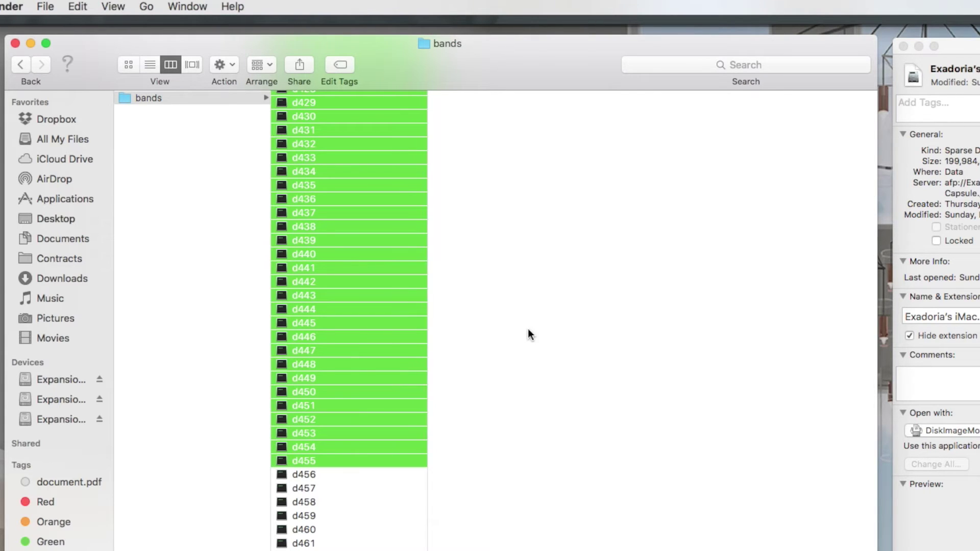
# Move the selection end to d395, then d374, then d379 until it totals 5,000 items
pyautogui.scroll(10, 384, 340)
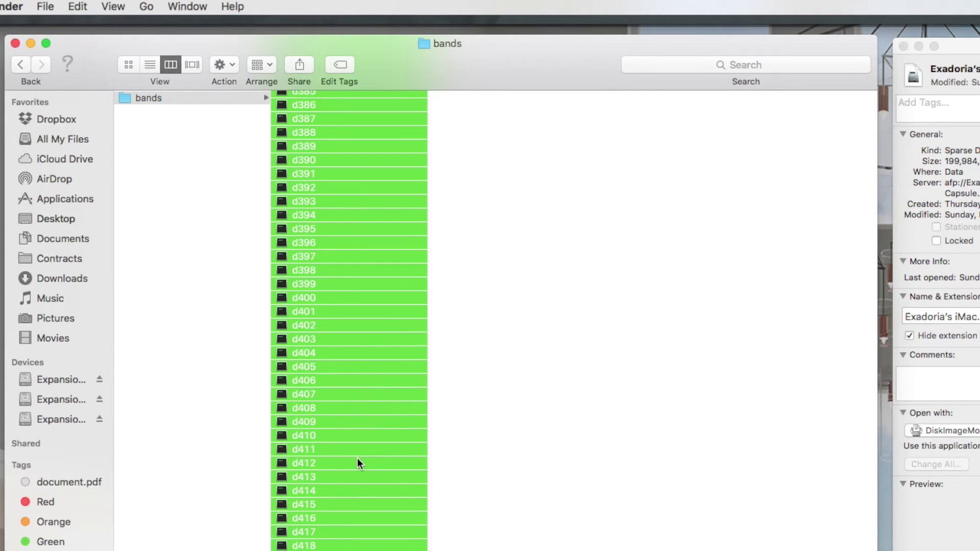
pyautogui.keyDown('shift'); pyautogui.click(359, 228); pyautogui.keyUp('shift')
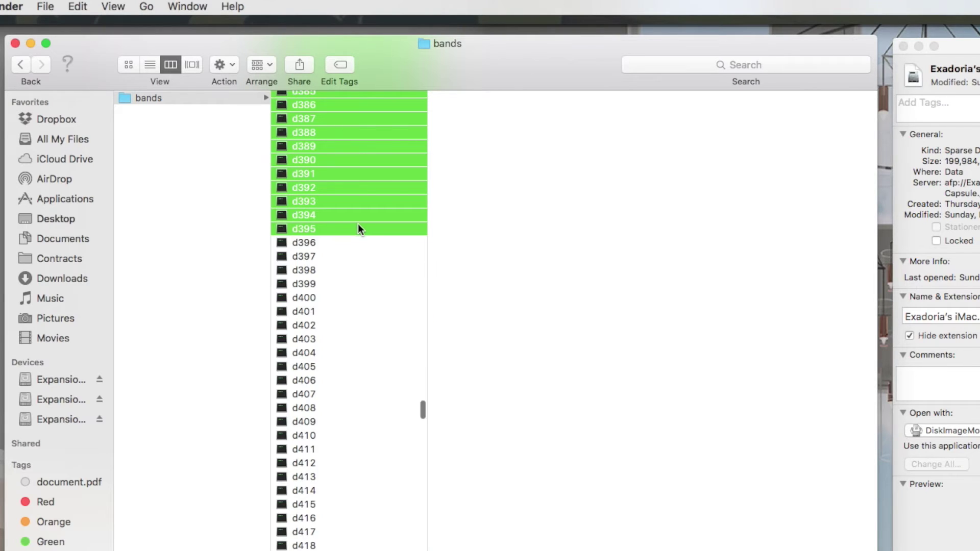
pyautogui.rightClick(359, 228)
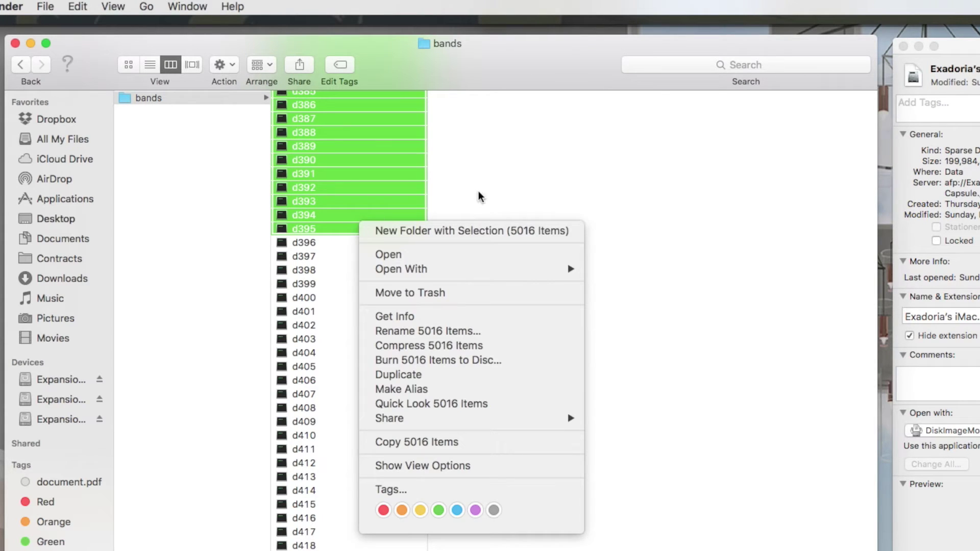
pyautogui.click(457, 199)
pyautogui.scroll(13, 350, 351)
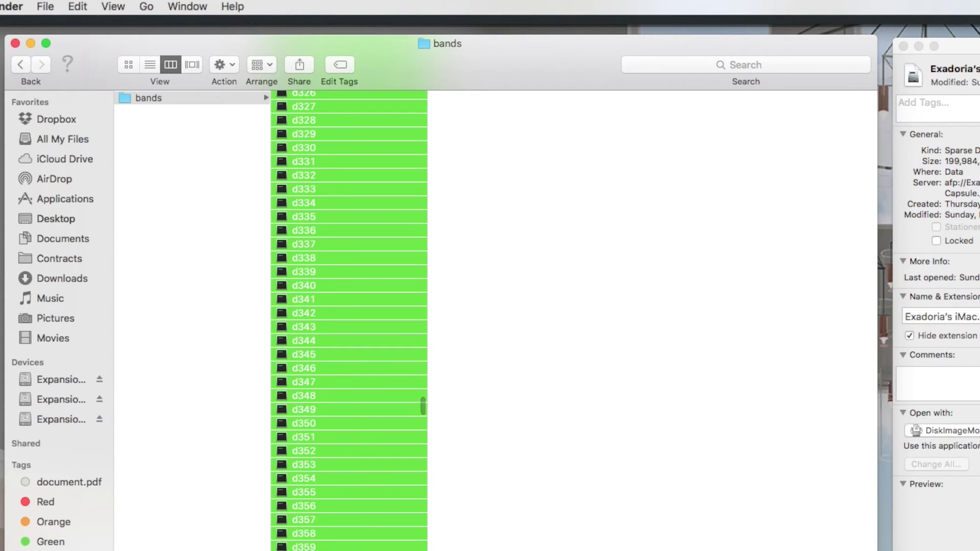
pyautogui.keyDown('shift'); pyautogui.click(354, 481); pyautogui.keyUp('shift')
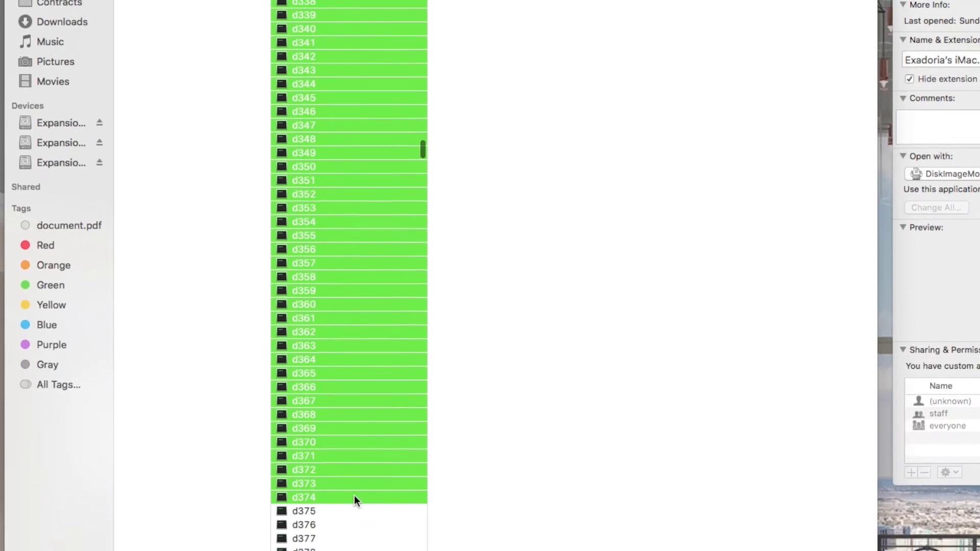
pyautogui.rightClick(354, 289)
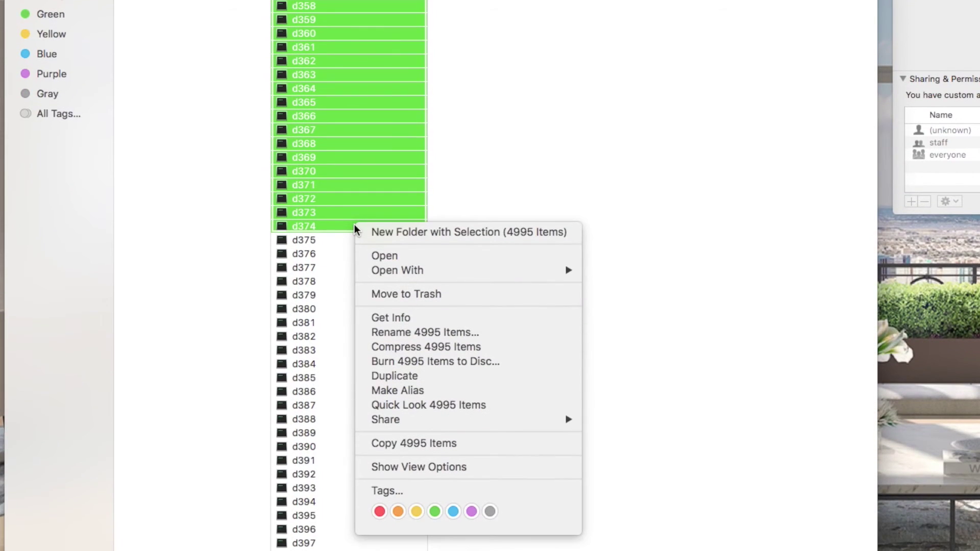
pyautogui.click(338, 248)
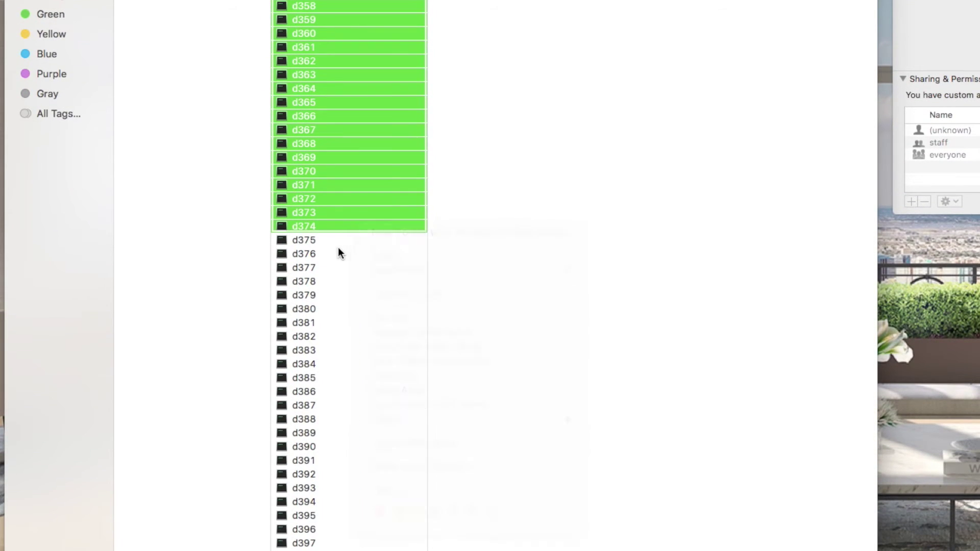
pyautogui.keyDown('shift'); pyautogui.click(338, 296); pyautogui.keyUp('shift')
pyautogui.rightClick(338, 295)
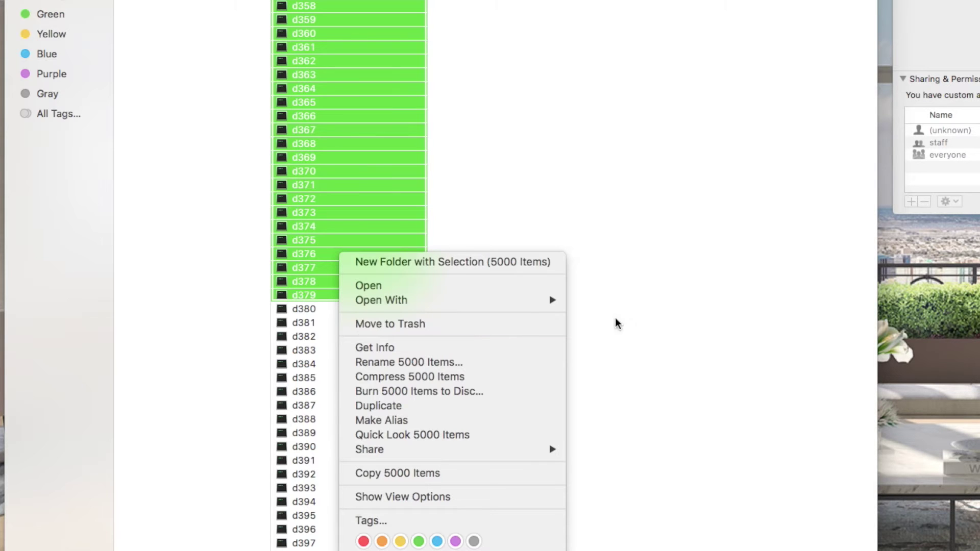
# Restore the bands window, drag its 5,000 selected band files to the Trash, and move the progress window
pyautogui.click(686, 309)
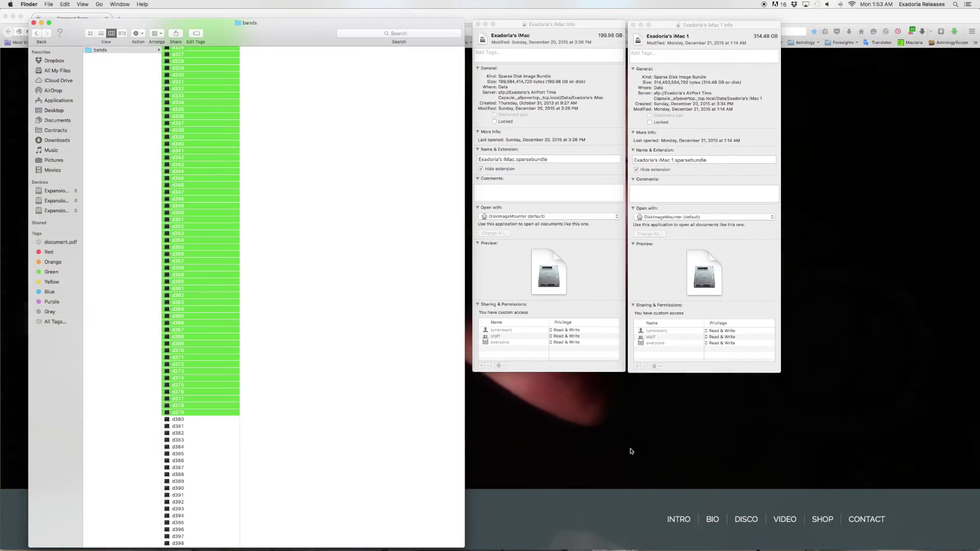
pyautogui.click(723, 460)
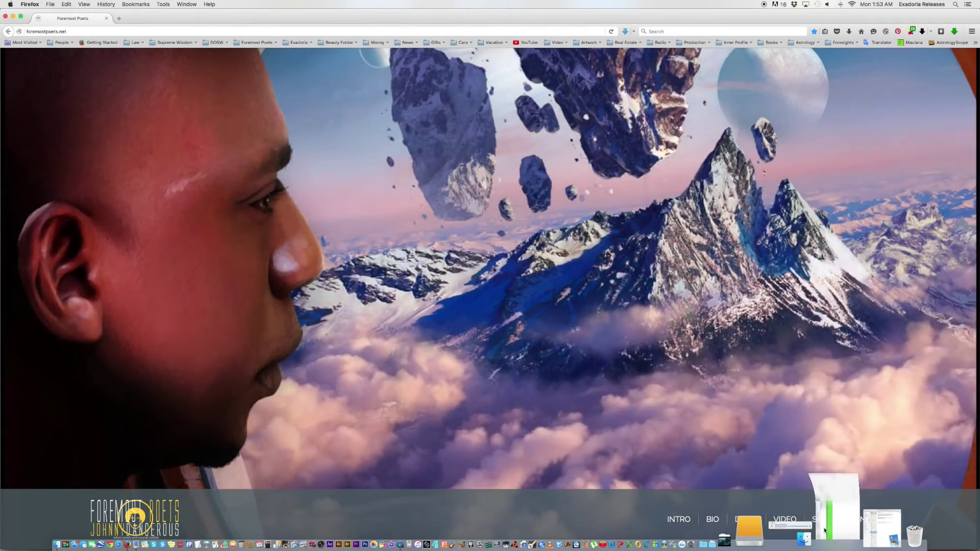
pyautogui.click(858, 528)
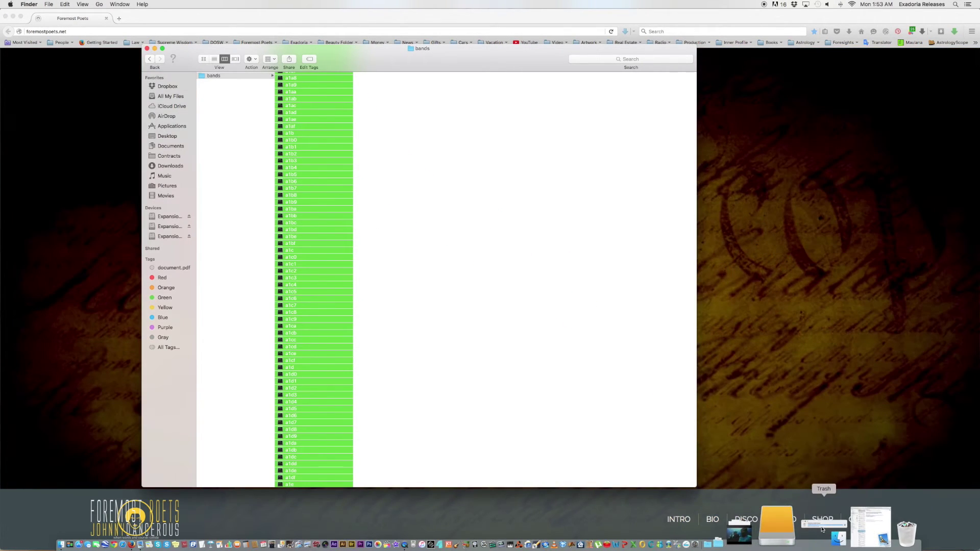
pyautogui.moveTo(822, 529); pyautogui.dragTo(823, 531)
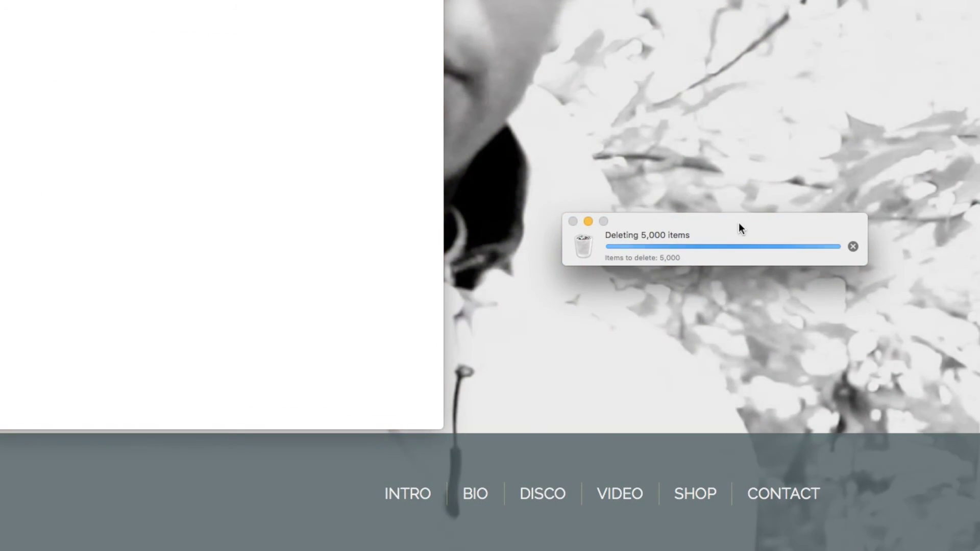
pyautogui.moveTo(739, 224); pyautogui.dragTo(660, 315)
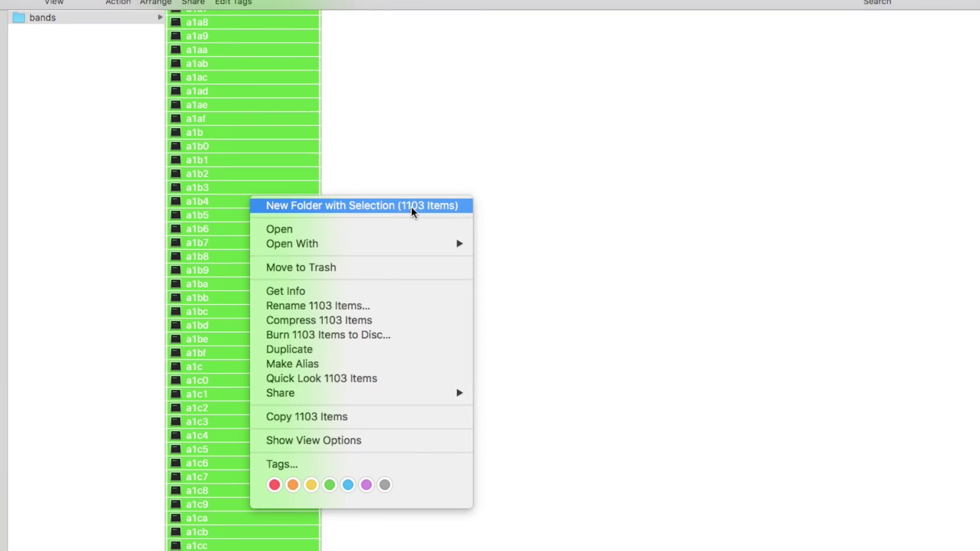
# Drag the Deleting 5,000 items progress window up and to the right, out of the way
pyautogui.click(606, 232)
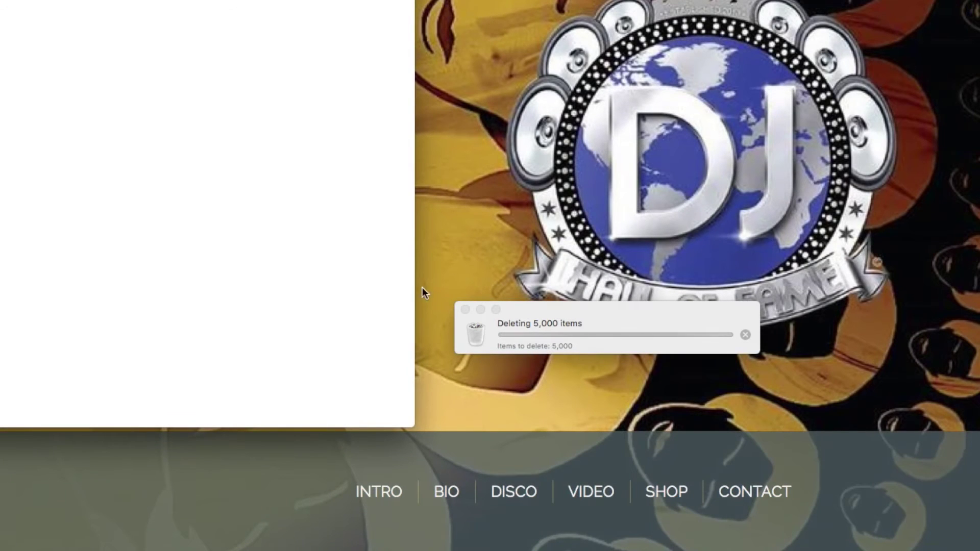
pyautogui.click(586, 322)
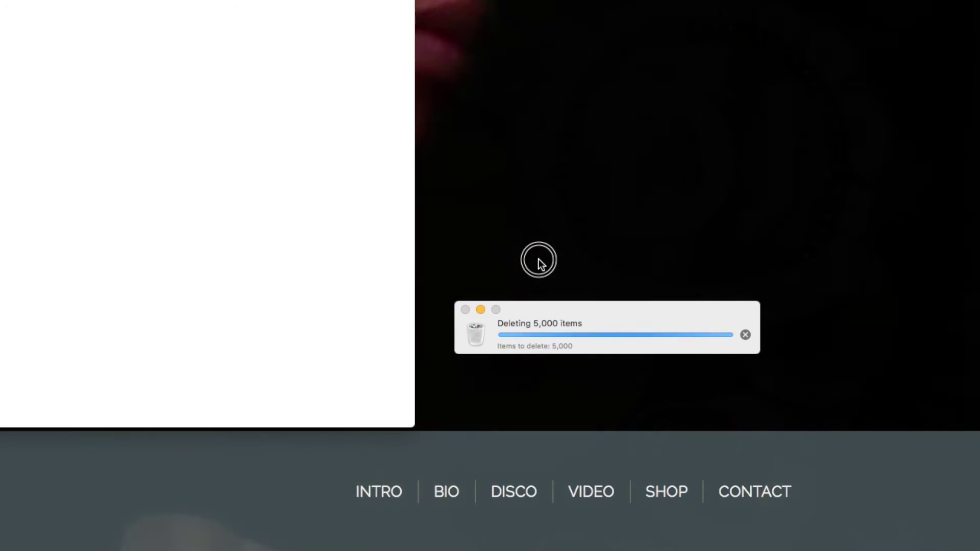
pyautogui.moveTo(550, 307); pyautogui.dragTo(601, 377)
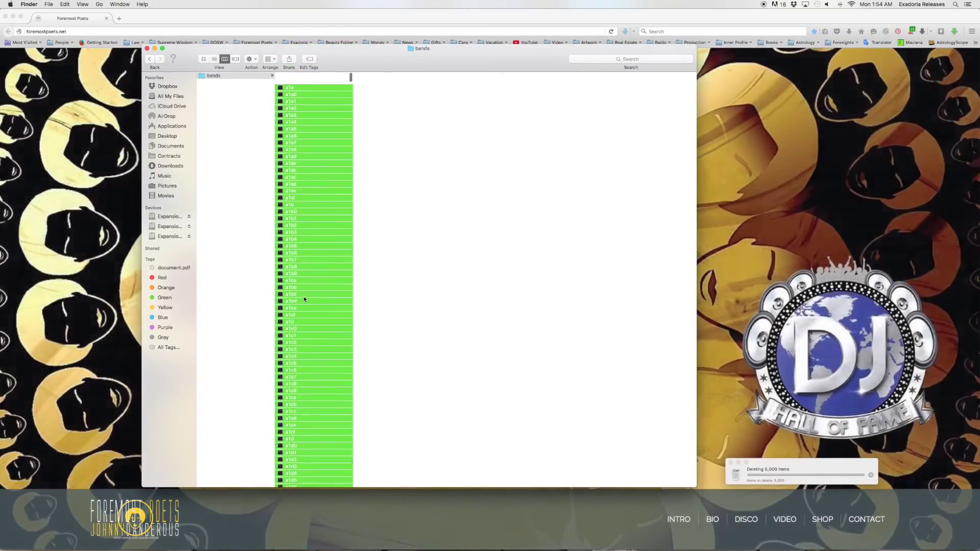
# Look through the four sparsebundle deletion articles in Firefox, then return to the Finder bands window
pyautogui.scroll(2, 262, 294)
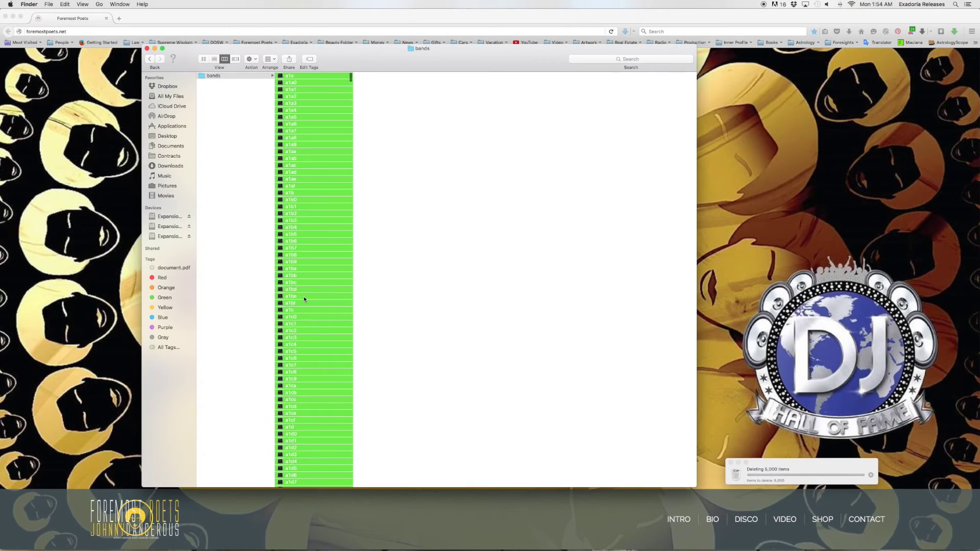
pyautogui.hotkey('ctrl', 'Up')
pyautogui.click(339, 335)
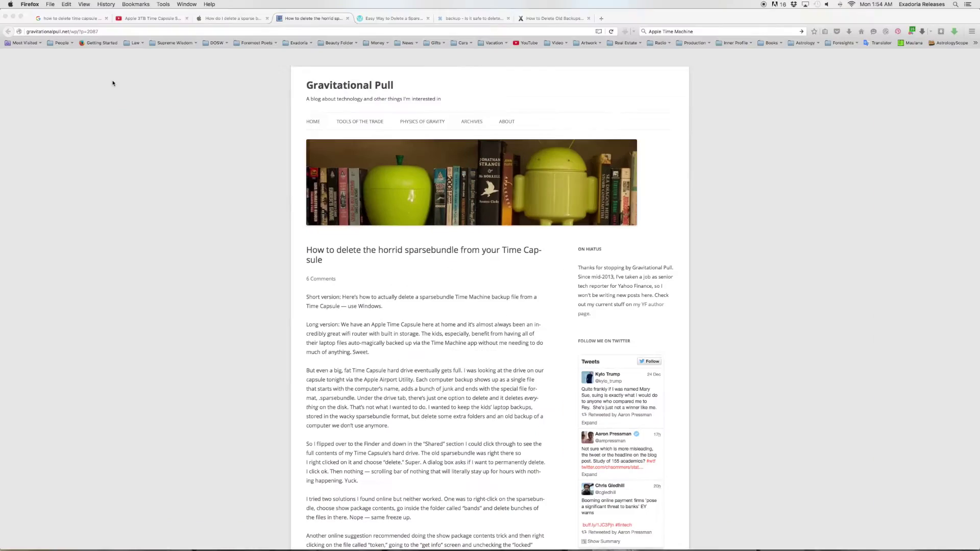
pyautogui.click(381, 19)
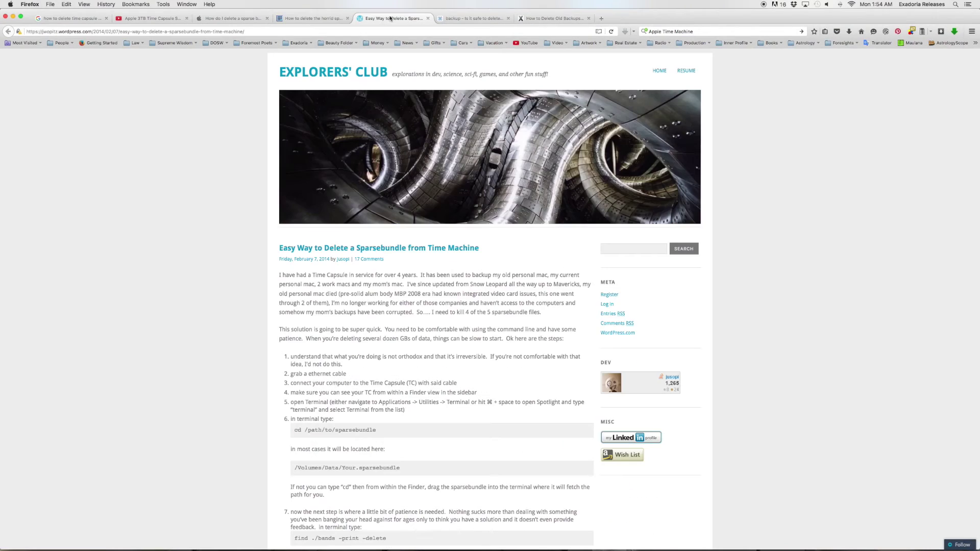
pyautogui.click(484, 19)
pyautogui.click(538, 18)
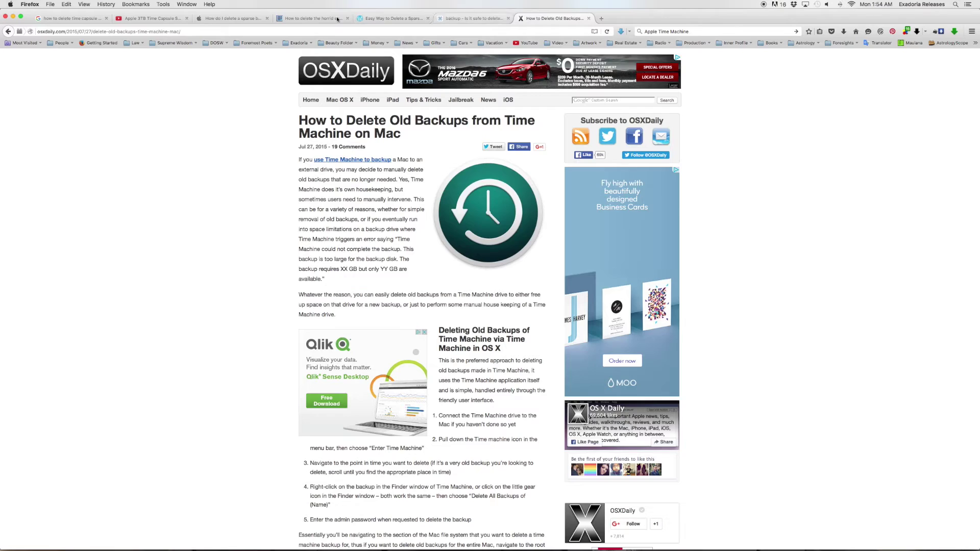
pyautogui.click(232, 20)
pyautogui.hotkey('ctrl', 'Up')
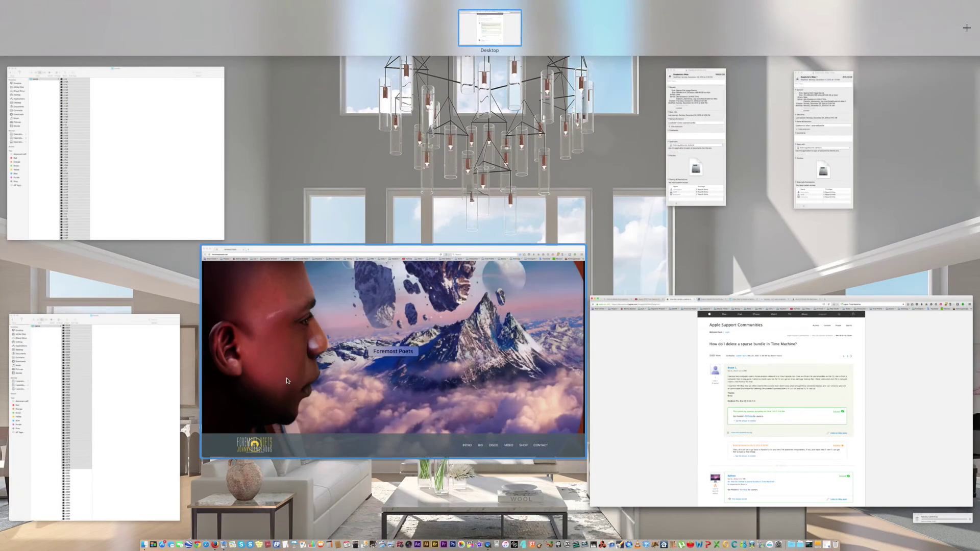
pyautogui.click(116, 451)
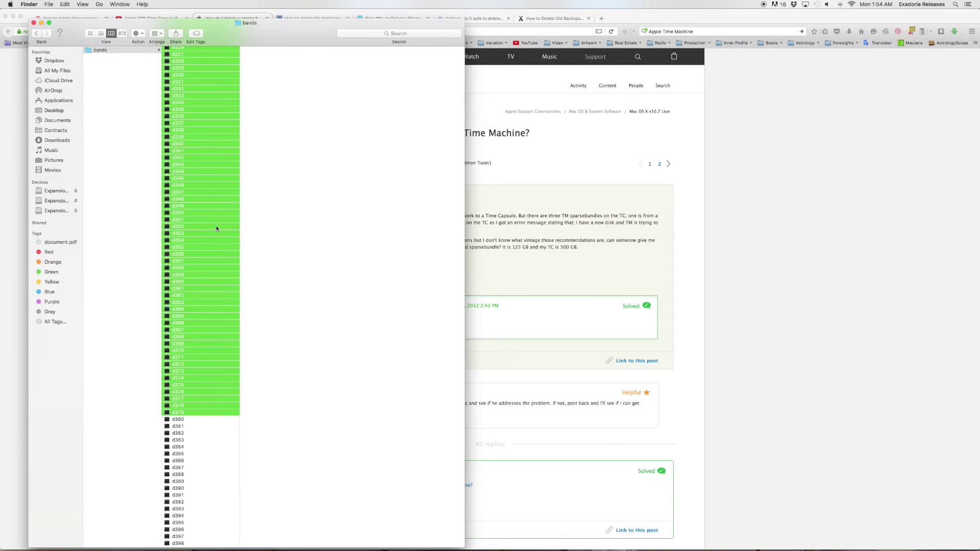
# Check the context menus for the 5,000- and 1,103-file selections, then minimize both Finder windows
pyautogui.rightClick(216, 229)
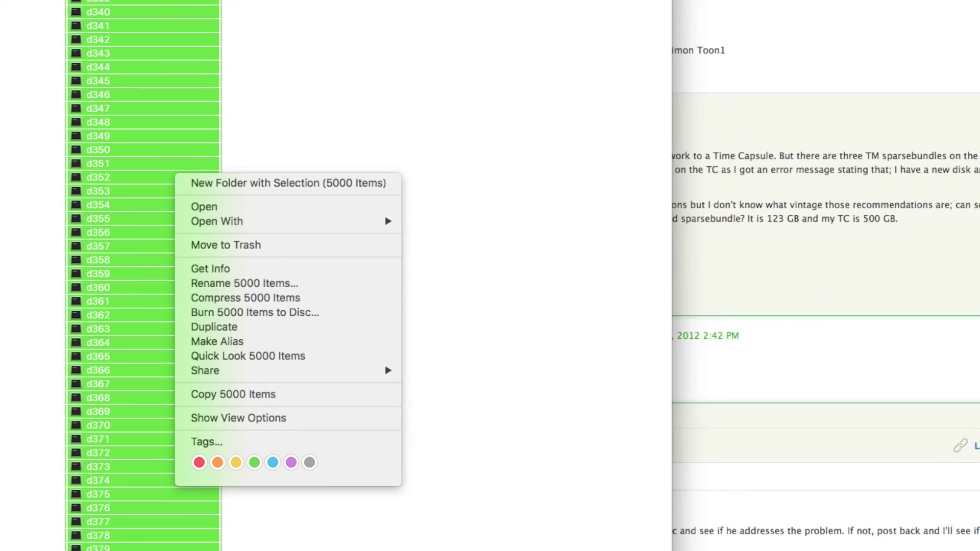
pyautogui.press('Escape')
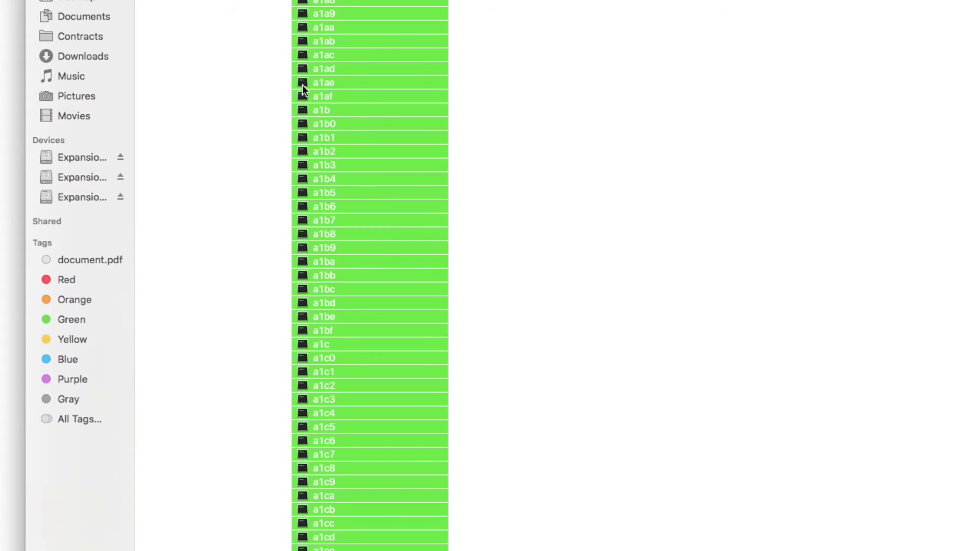
pyautogui.rightClick(367, 90)
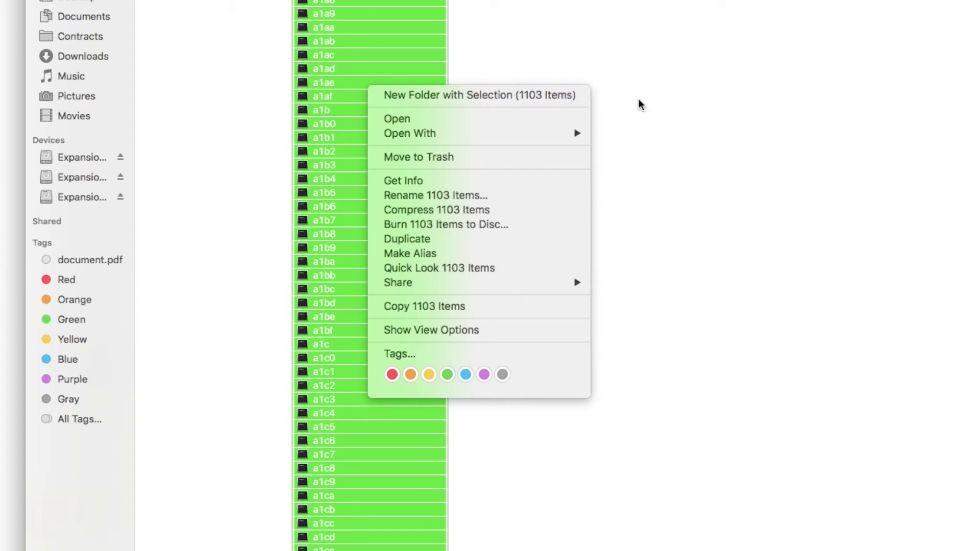
pyautogui.click(669, 130)
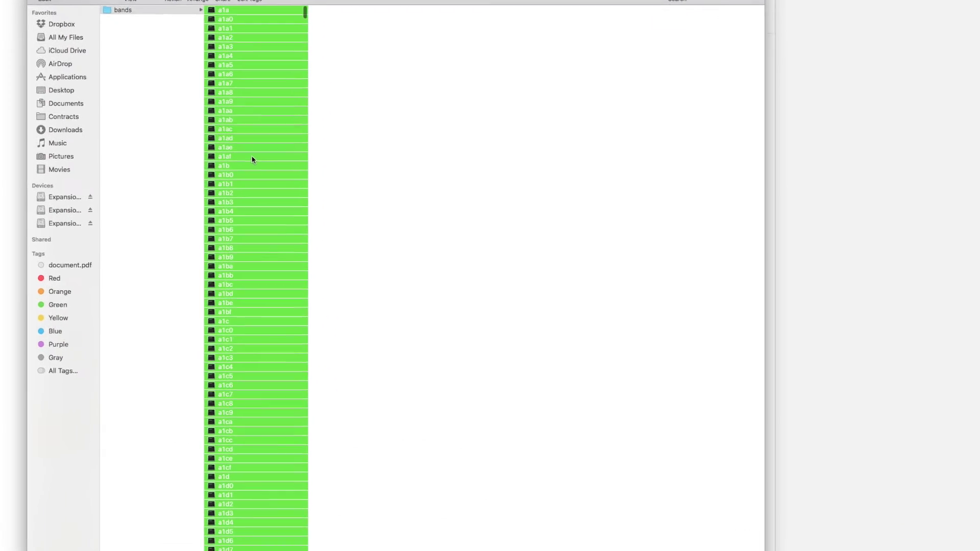
pyautogui.rightClick(311, 185)
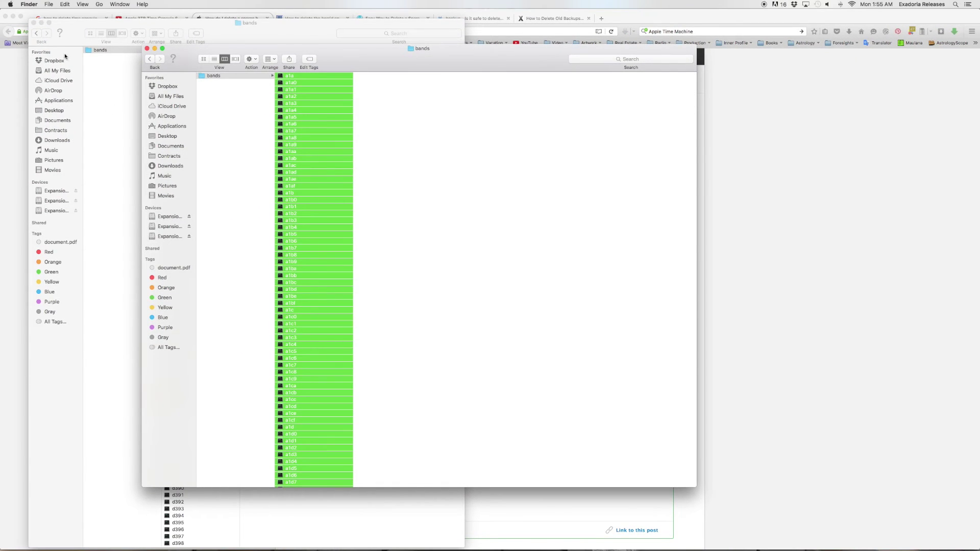
pyautogui.click(41, 23)
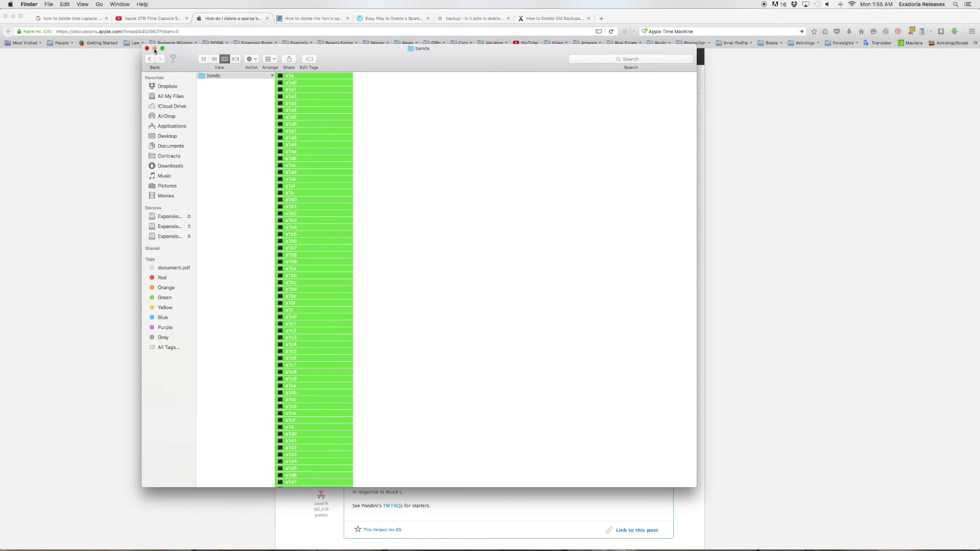
pyautogui.click(155, 49)
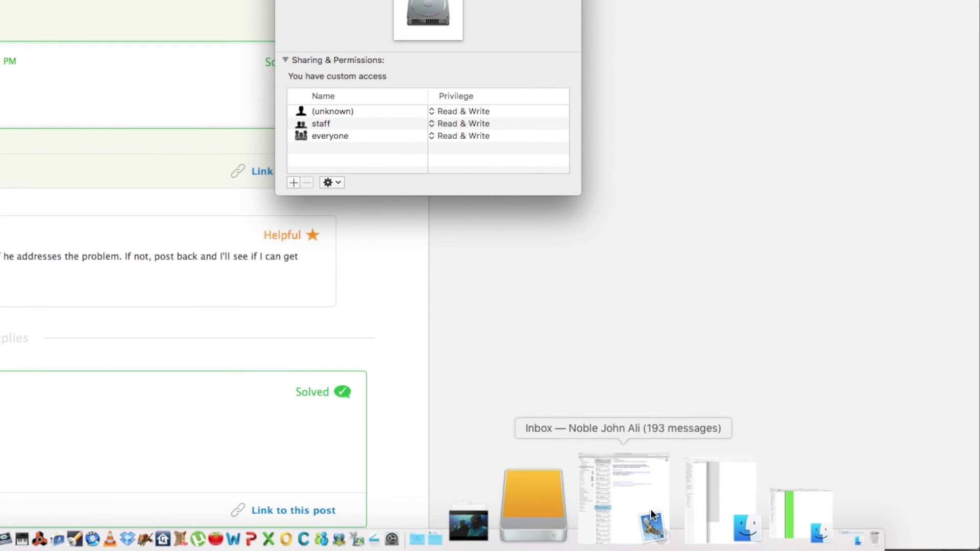
# Close the Get Info window and show the desktop, leaving foremostpoets.net filling the screen
pyautogui.click(650, 293)
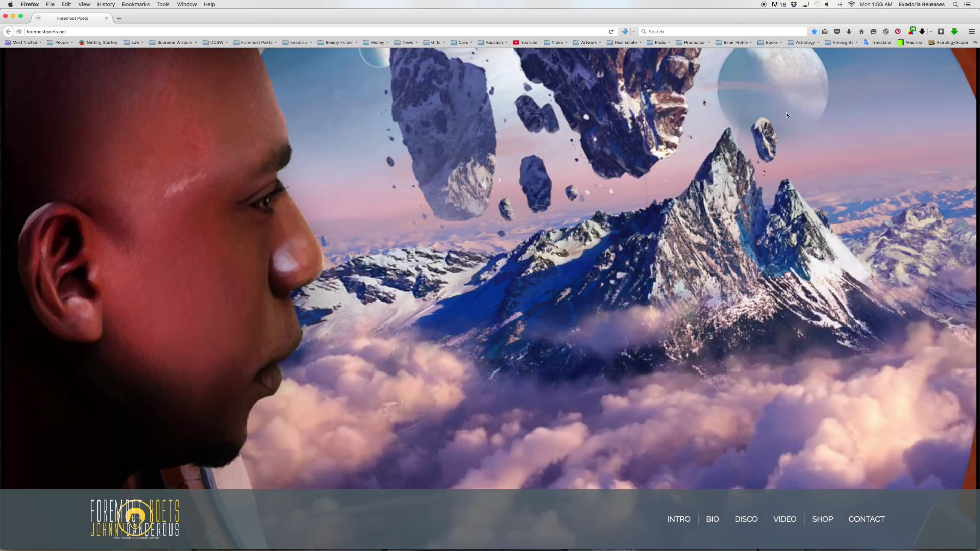
pyautogui.press('F11')
pyautogui.press('F11')
pyautogui.moveTo(1, 2)
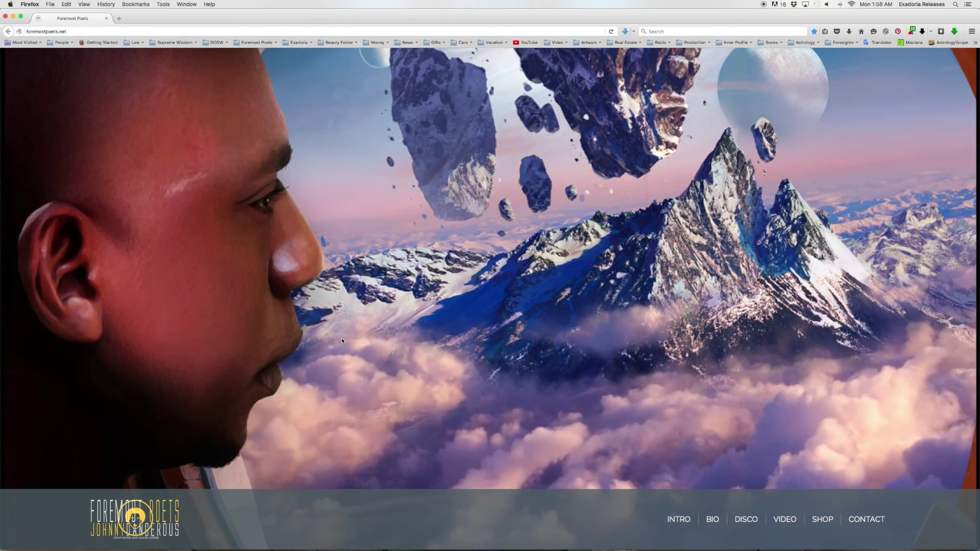